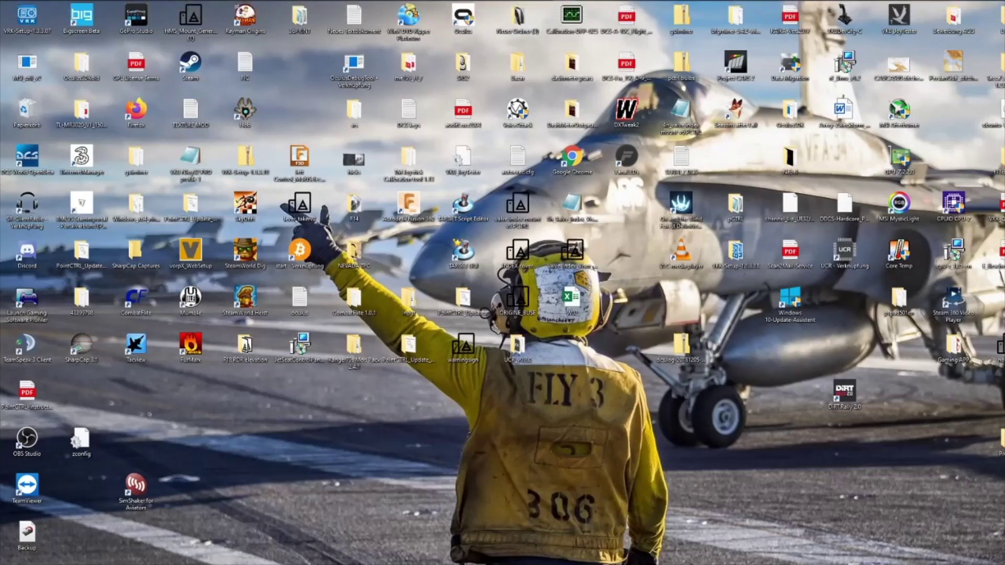
- Bring up the VR Kneeboard window and open Wacom Tablett-Eigenschaften beside it
{"action": "mouse_move", "coordinate": [324, 4]}
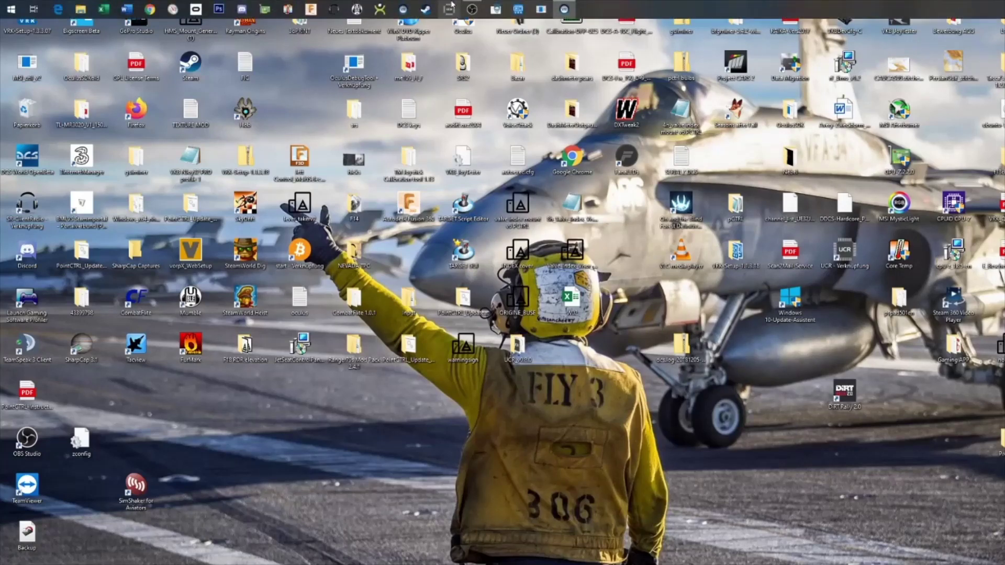
{"action": "left_click", "coordinate": [519, 12]}
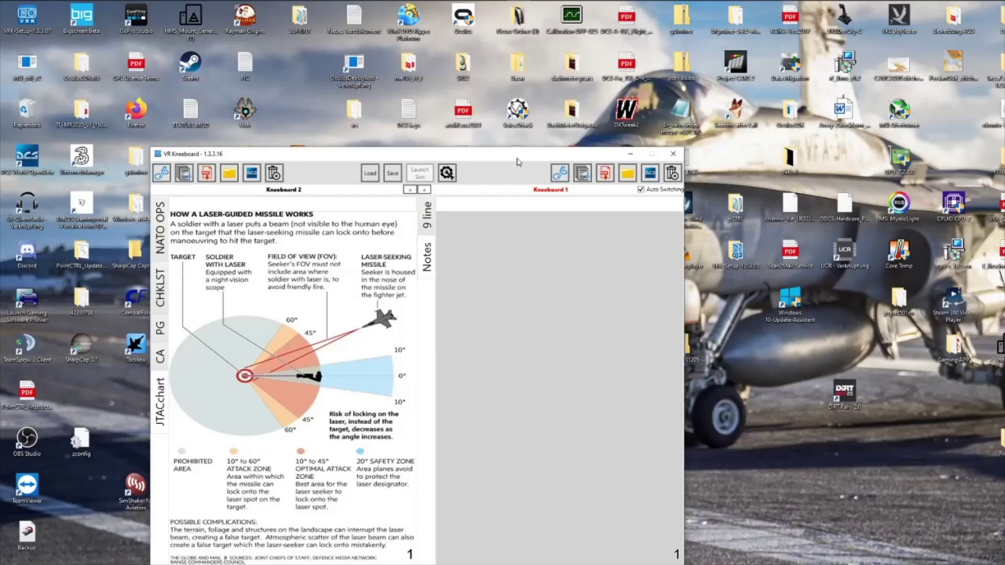
{"action": "mouse_move", "coordinate": [503, 5]}
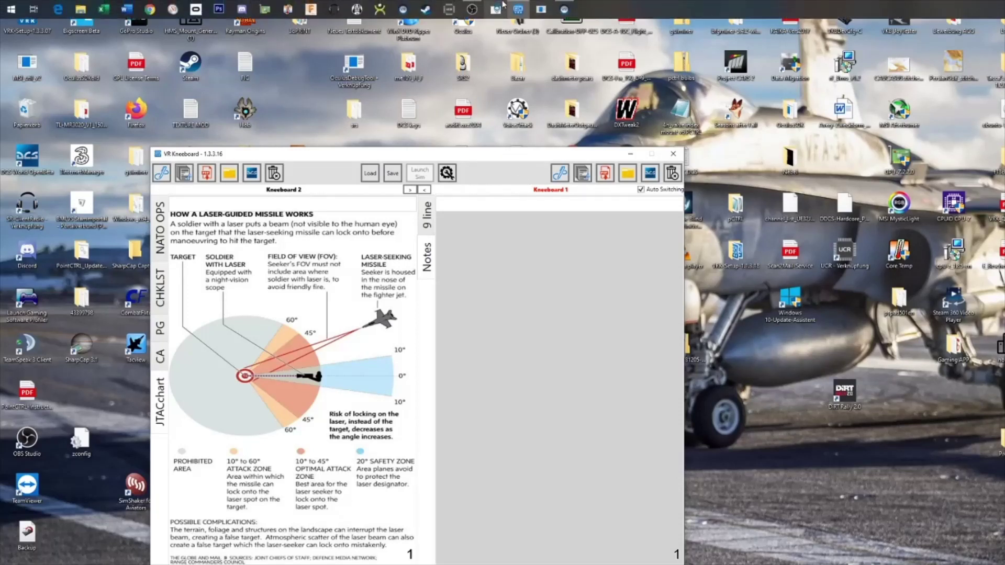
{"action": "left_click", "coordinate": [9, 6]}
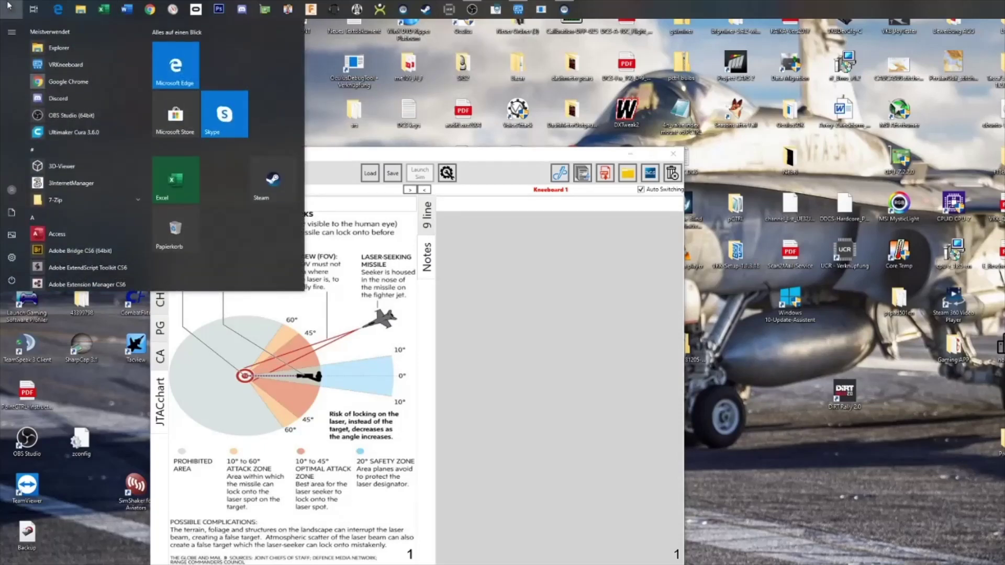
{"action": "type", "text": "wa"}
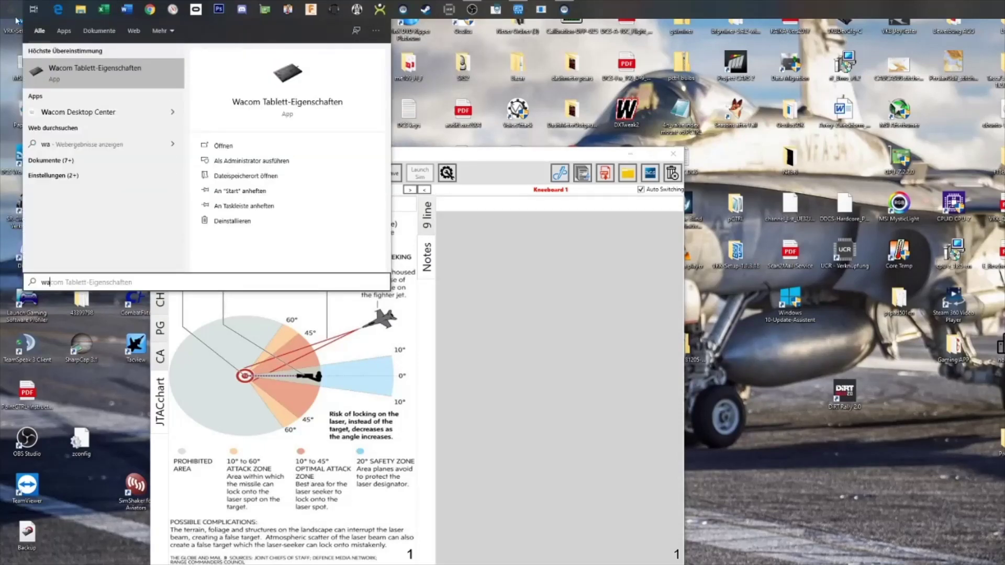
{"action": "left_click", "coordinate": [113, 77]}
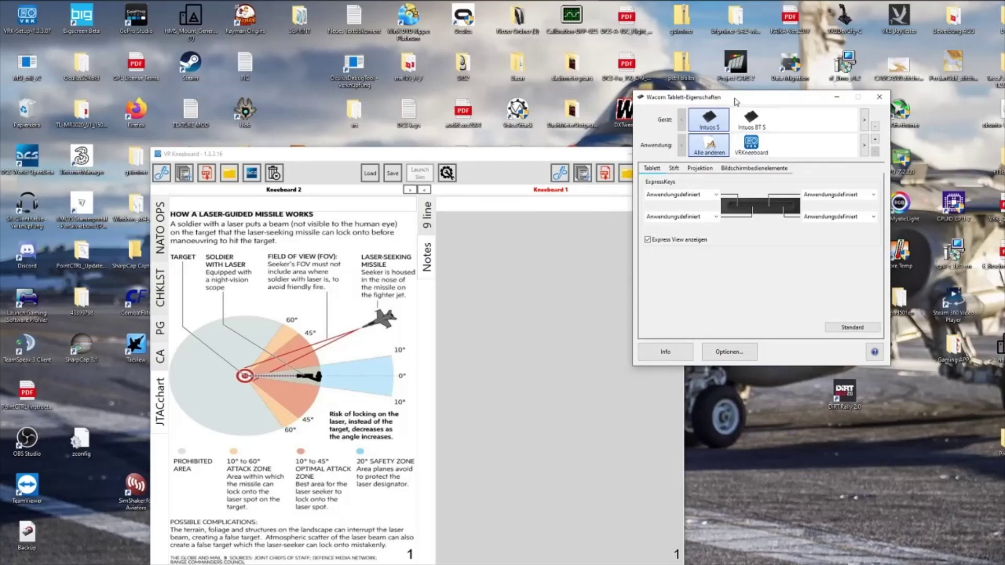
{"action": "left_click_drag", "start_coordinate": [735, 101], "coordinate": [795, 79]}
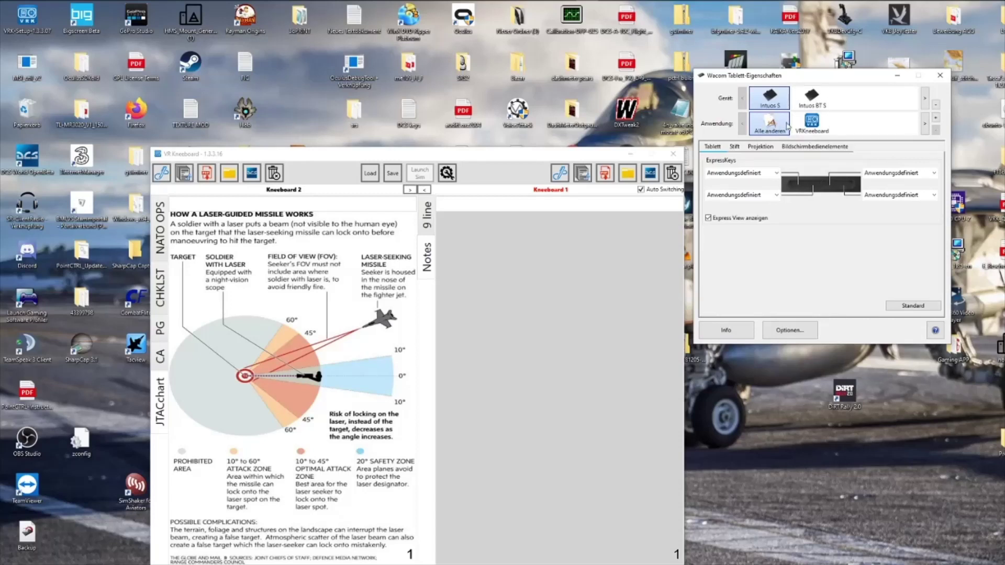
- Examine the ExpressKeys and pen assignments of the Intuos S for the VRKneeboard application
{"action": "left_click", "coordinate": [810, 131]}
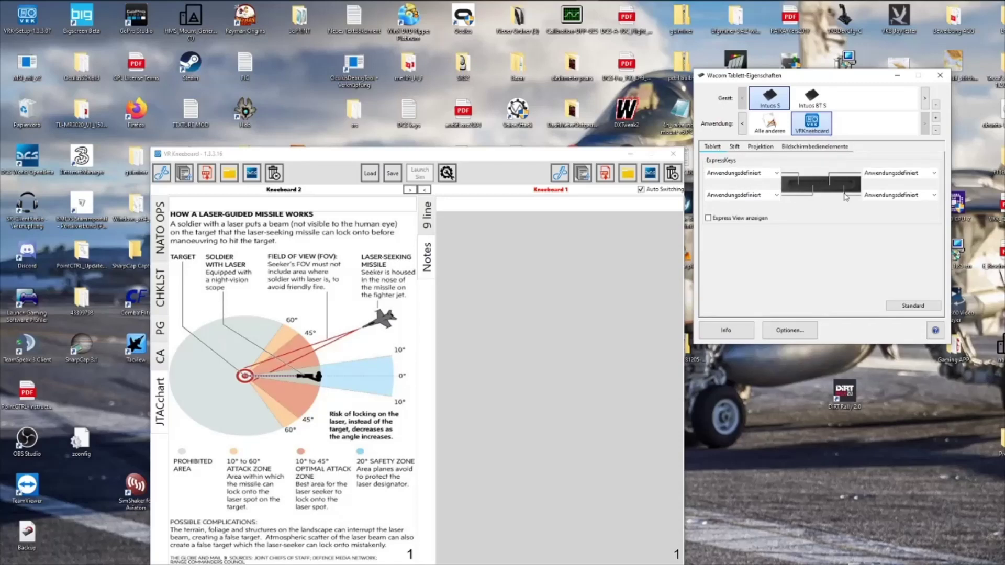
{"action": "left_click", "coordinate": [734, 148]}
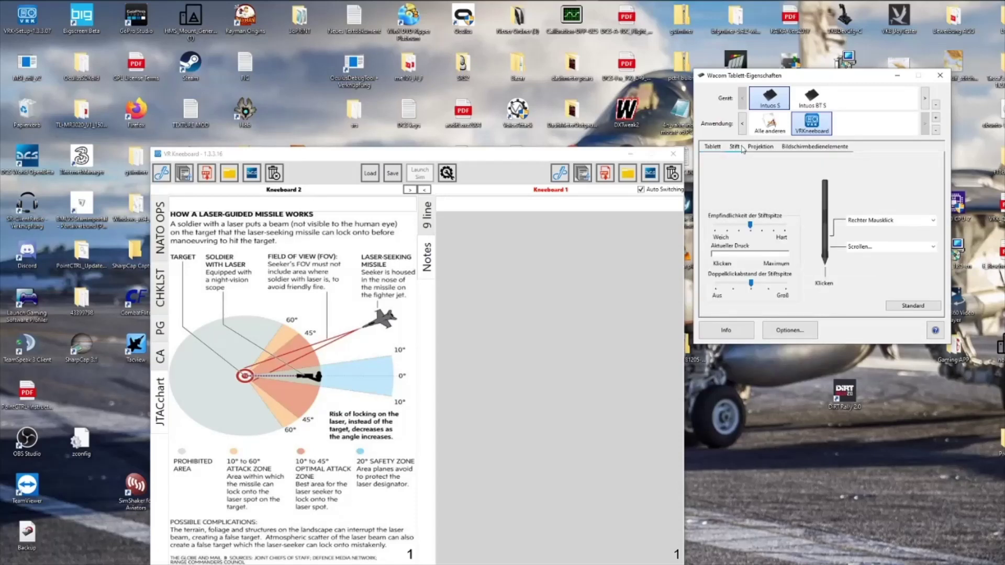
{"action": "left_click", "coordinate": [711, 150]}
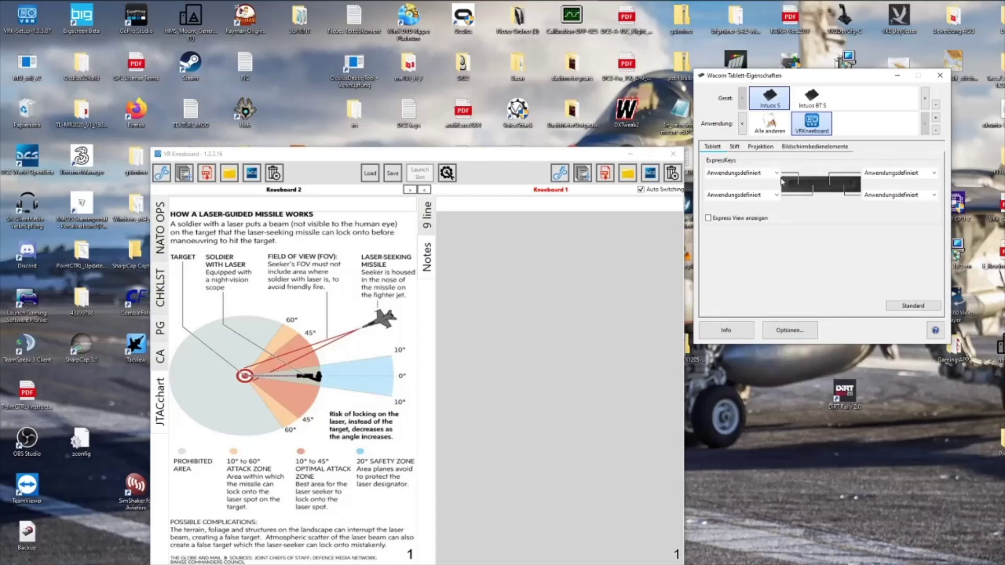
{"action": "left_click", "coordinate": [736, 148]}
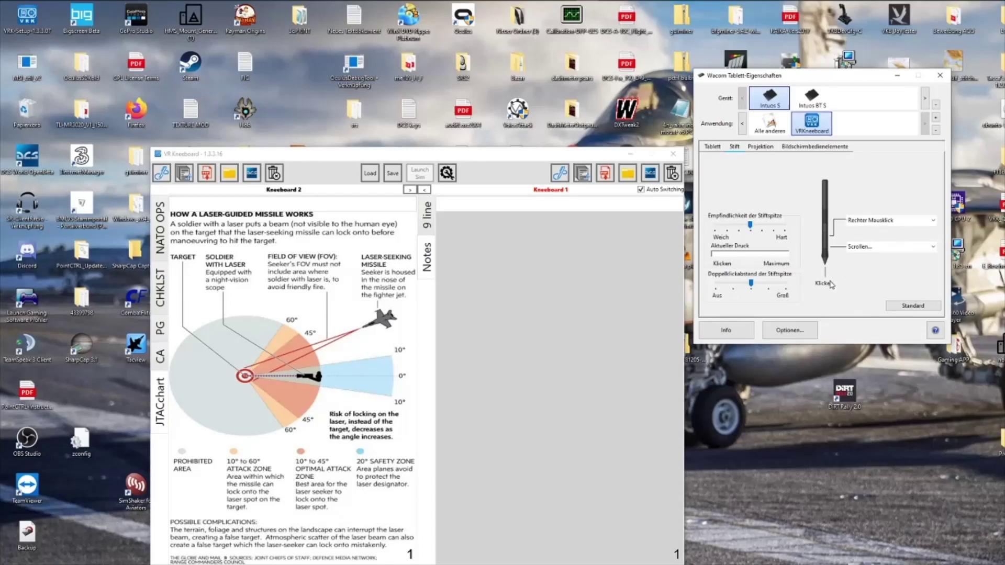
- Move the VR Kneeboard window into the desktop's upper-left corner and redefine the Intuos S partial screen area (Teil) for VRKneeboard
{"action": "left_click", "coordinate": [766, 149]}
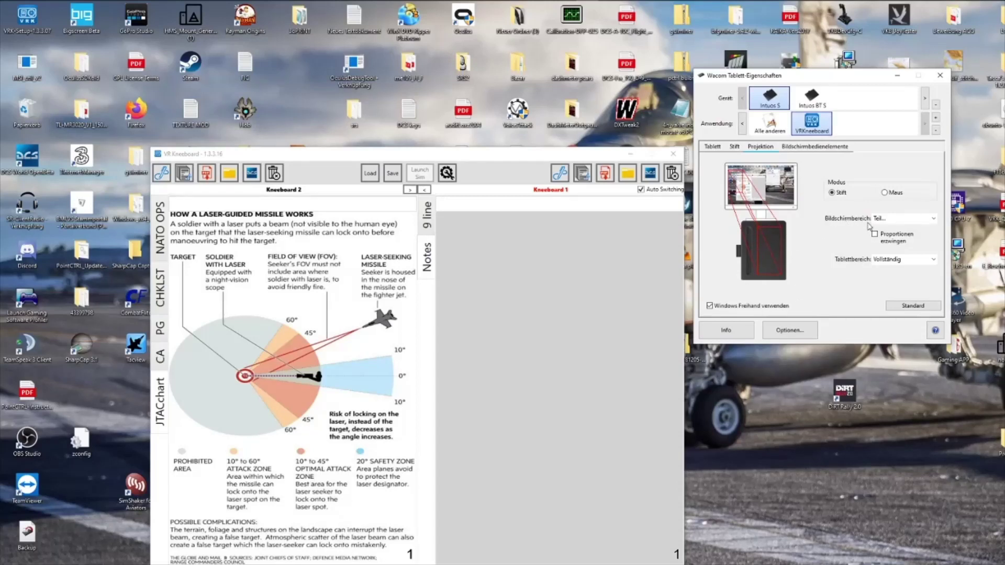
{"action": "left_click", "coordinate": [898, 219]}
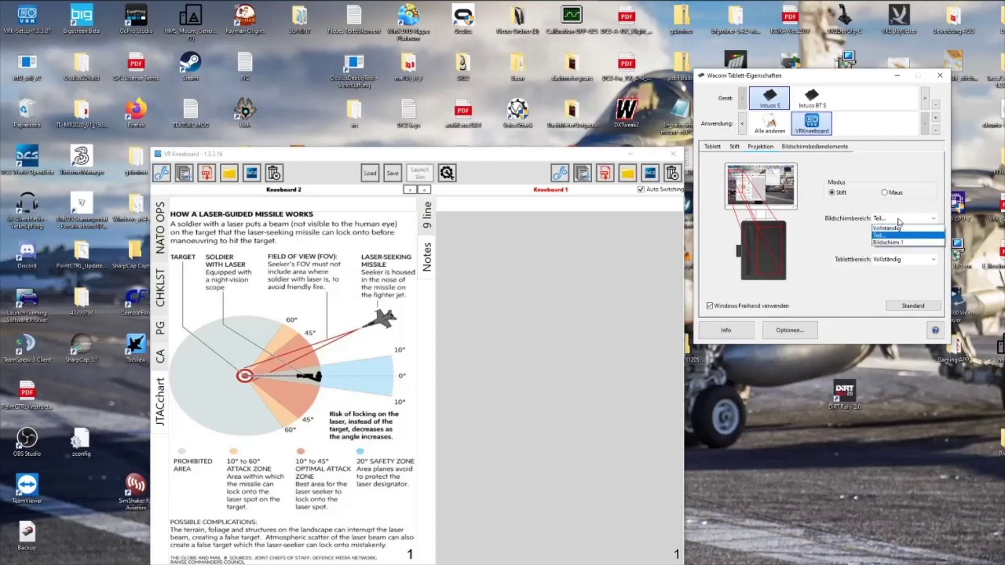
{"action": "left_click", "coordinate": [836, 236]}
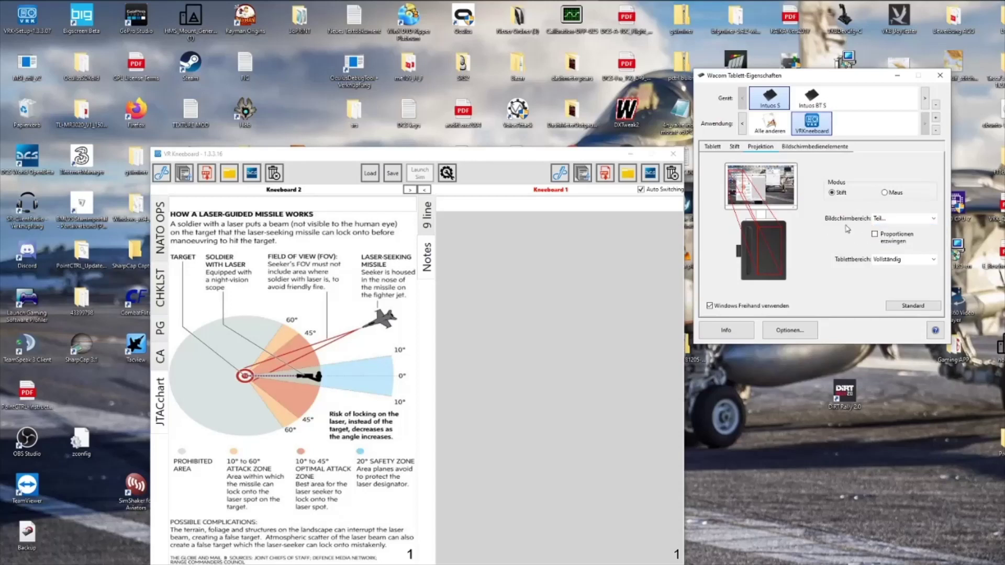
{"action": "left_click", "coordinate": [896, 221]}
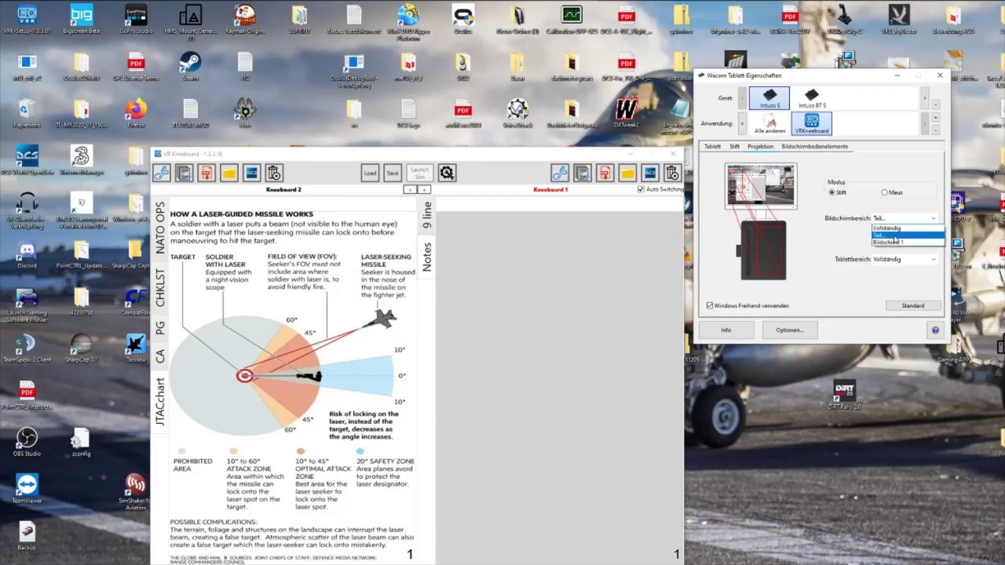
{"action": "left_click", "coordinate": [894, 238]}
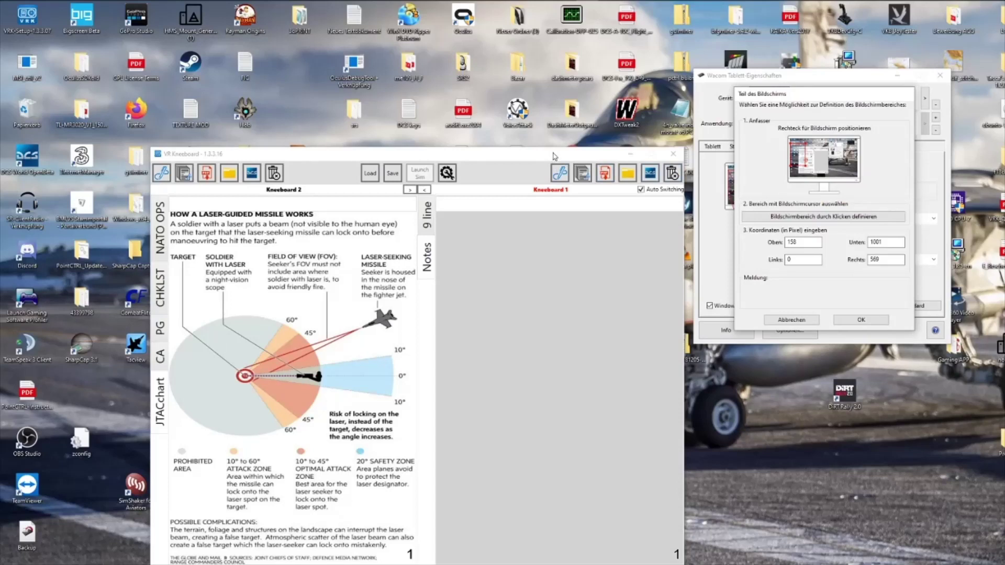
{"action": "left_click_drag", "start_coordinate": [499, 157], "coordinate": [354, 28]}
{"action": "mouse_move", "coordinate": [358, 9]}
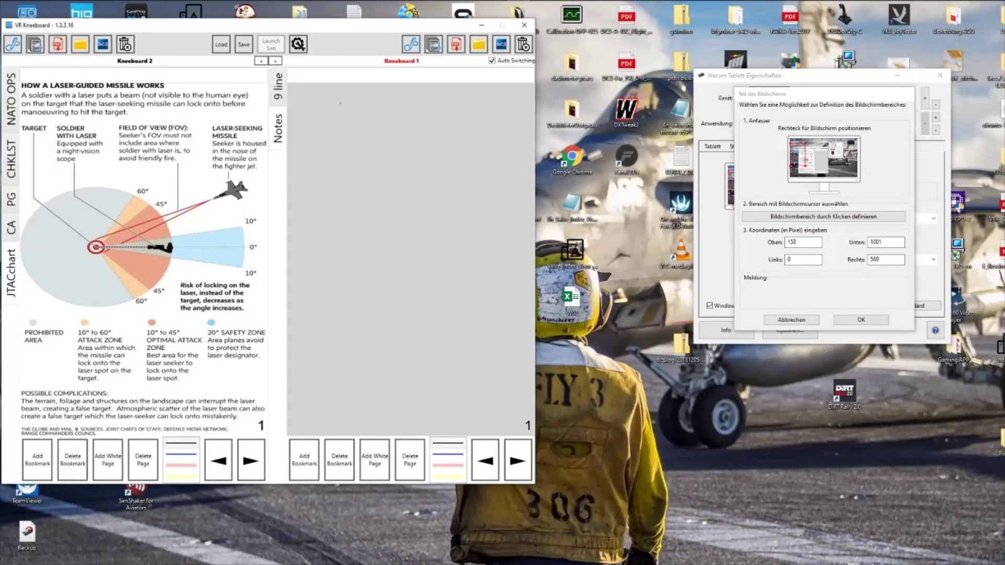
{"action": "left_click", "coordinate": [811, 215]}
{"action": "left_click", "coordinate": [860, 320]}
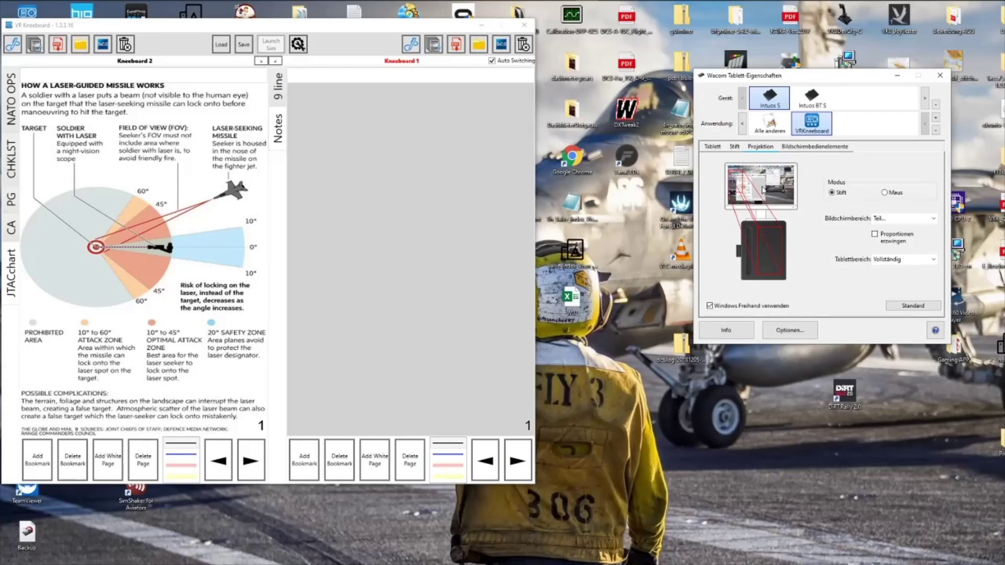
- Look at the partial screen area definition for the Intuos BT S with VRKneeboard, and dismiss it without changes
{"action": "left_click", "coordinate": [811, 98]}
{"action": "left_click", "coordinate": [816, 126]}
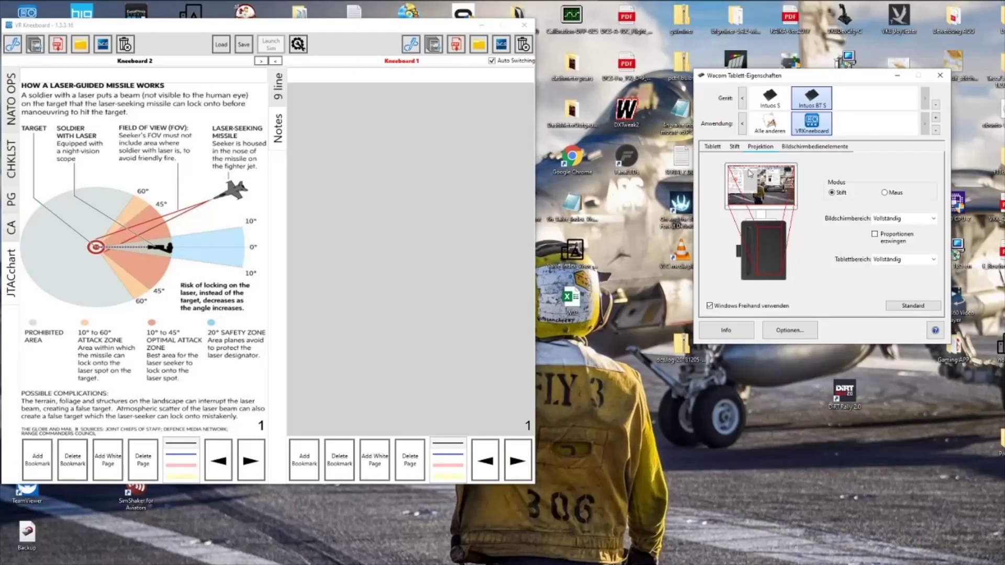
{"action": "left_click", "coordinate": [902, 221]}
{"action": "left_click", "coordinate": [905, 257]}
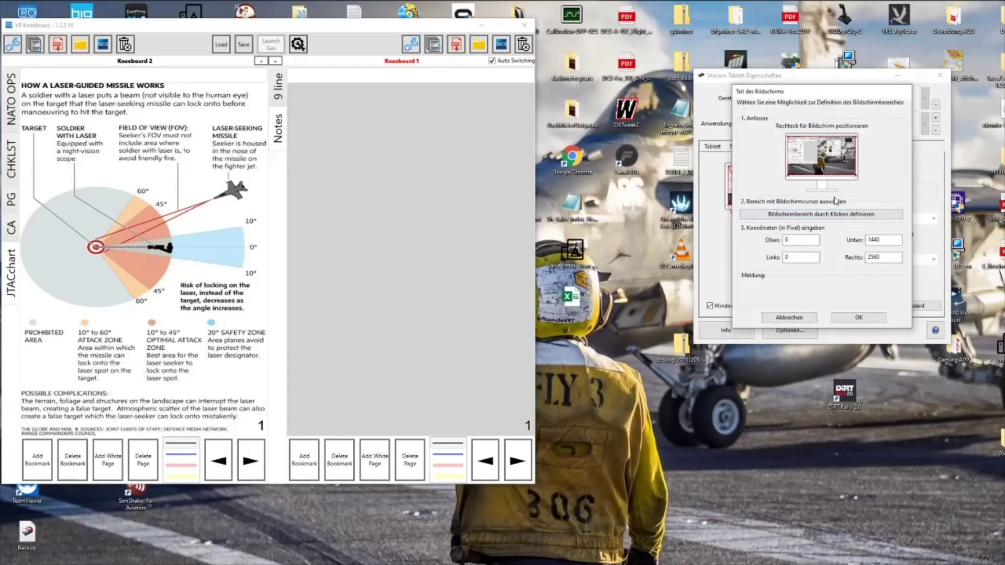
{"action": "left_click", "coordinate": [803, 320]}
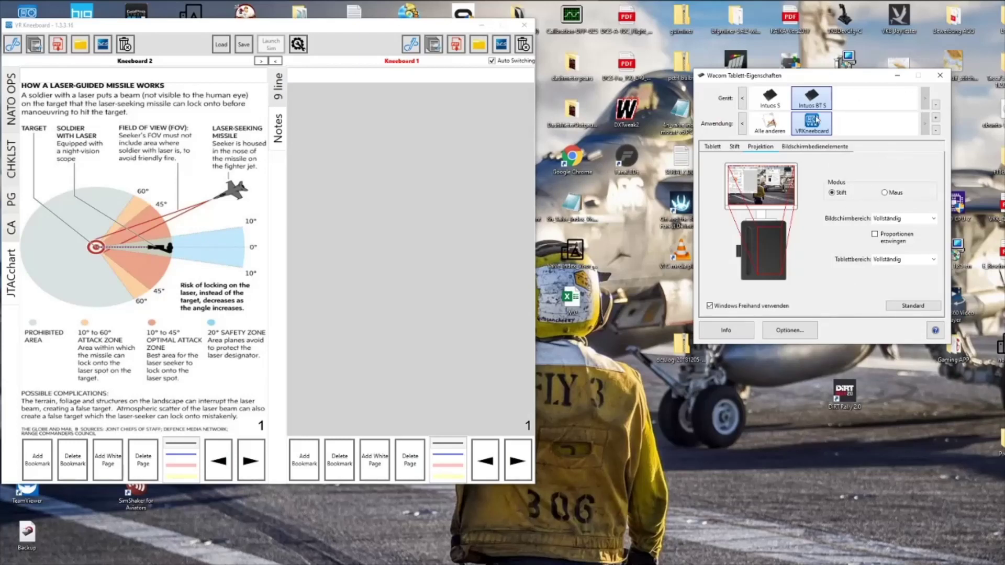
- Review the Intuos BT S ExpressKeys, pen and on-screen controls, compare both tablets' projection settings, and close the tablet properties
{"action": "left_click", "coordinate": [713, 147]}
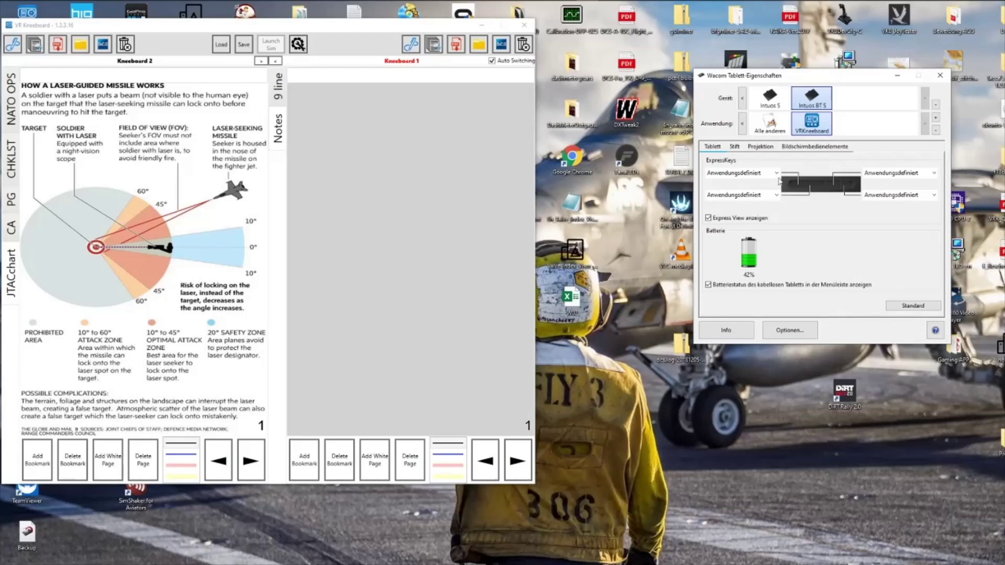
{"action": "left_click", "coordinate": [736, 146]}
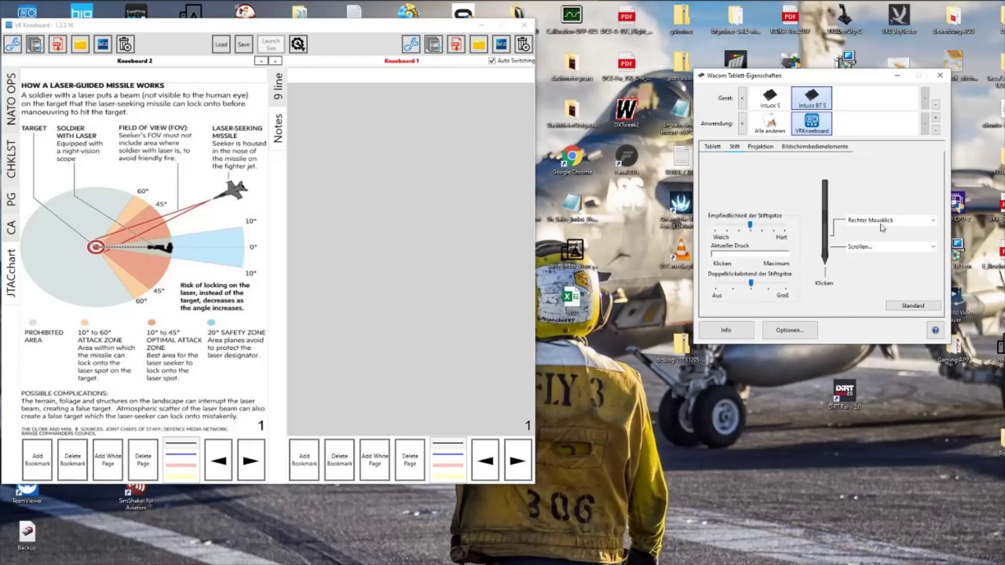
{"action": "left_click", "coordinate": [761, 147]}
{"action": "left_click", "coordinate": [819, 149]}
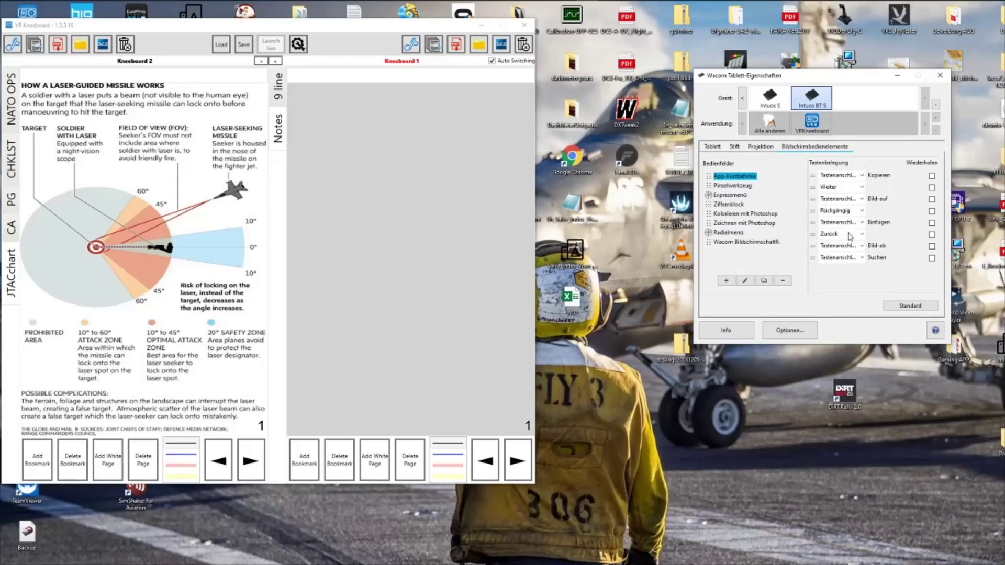
{"action": "left_click", "coordinate": [760, 147]}
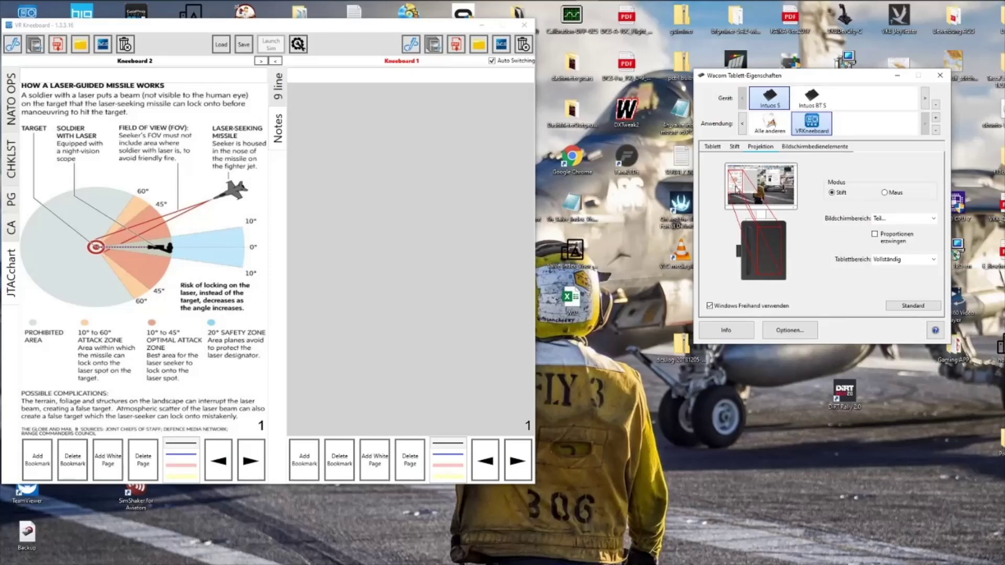
{"action": "left_click", "coordinate": [812, 98]}
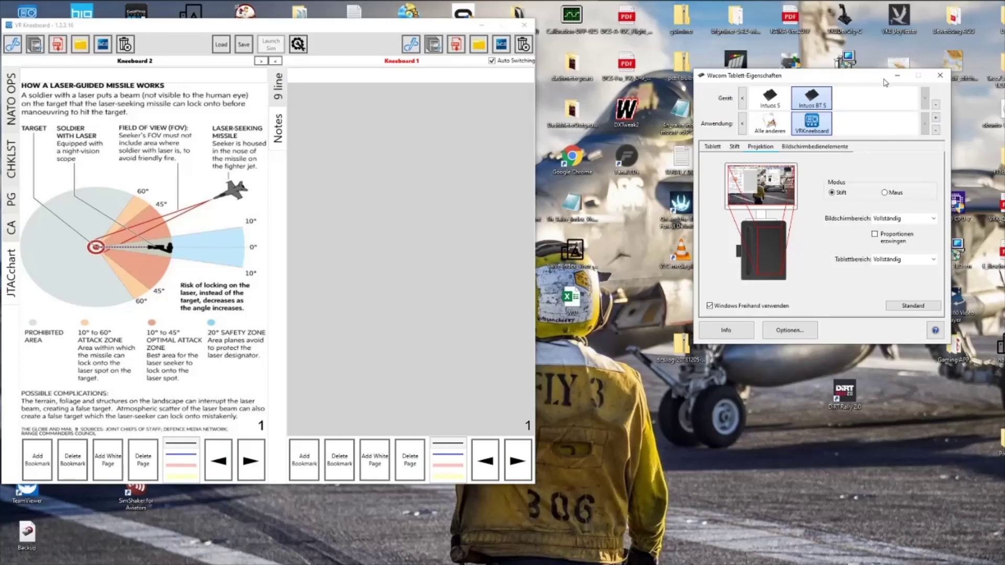
{"action": "left_click", "coordinate": [940, 76]}
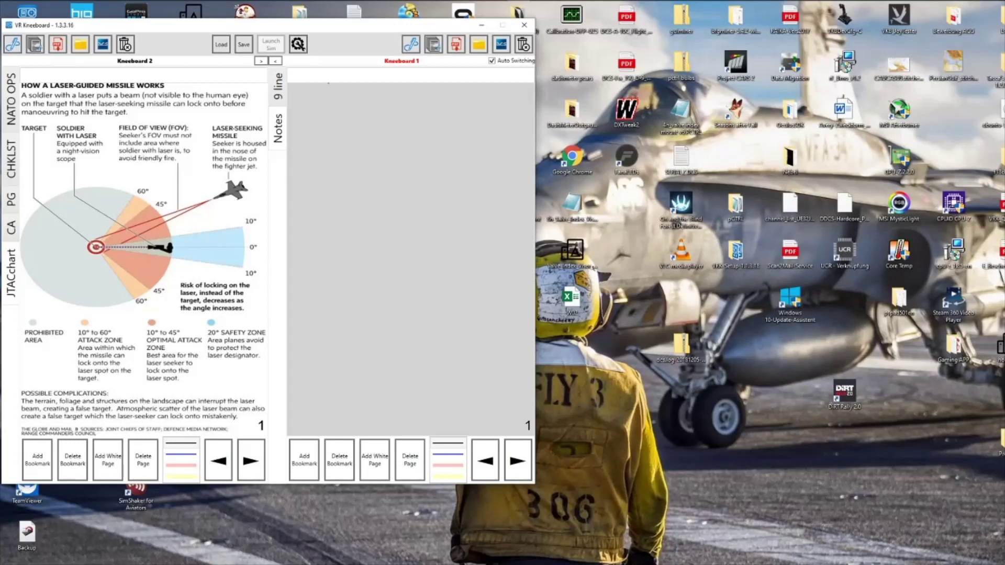
- Open the VR Kneeboard configuration, examine its Base, VR, OculusVR, Strokes, Input and DCS settings, and place it beside the kneeboards
{"action": "left_click", "coordinate": [300, 46]}
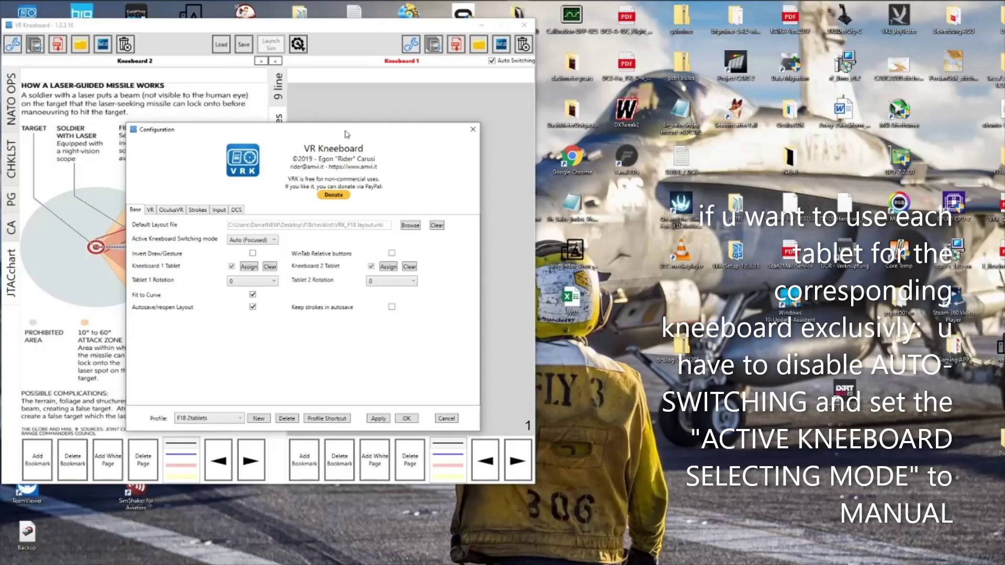
{"action": "left_click_drag", "start_coordinate": [349, 133], "coordinate": [427, 87]}
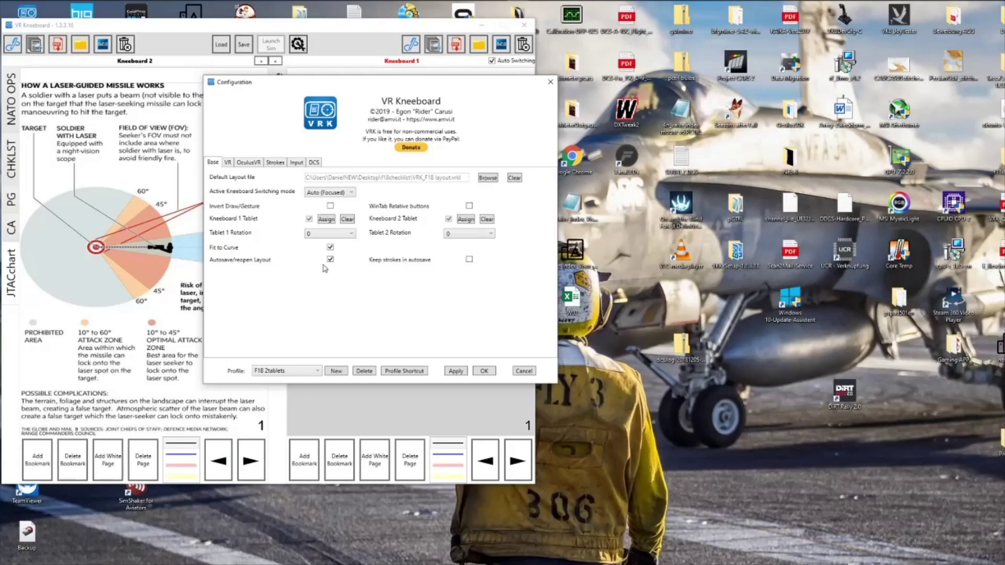
{"action": "left_click", "coordinate": [228, 163]}
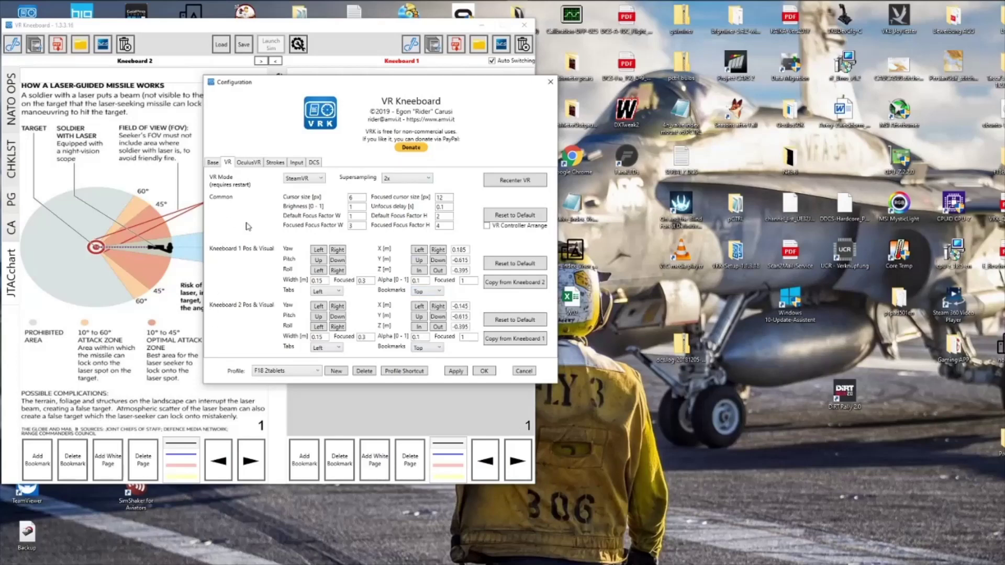
{"action": "left_click", "coordinate": [251, 165]}
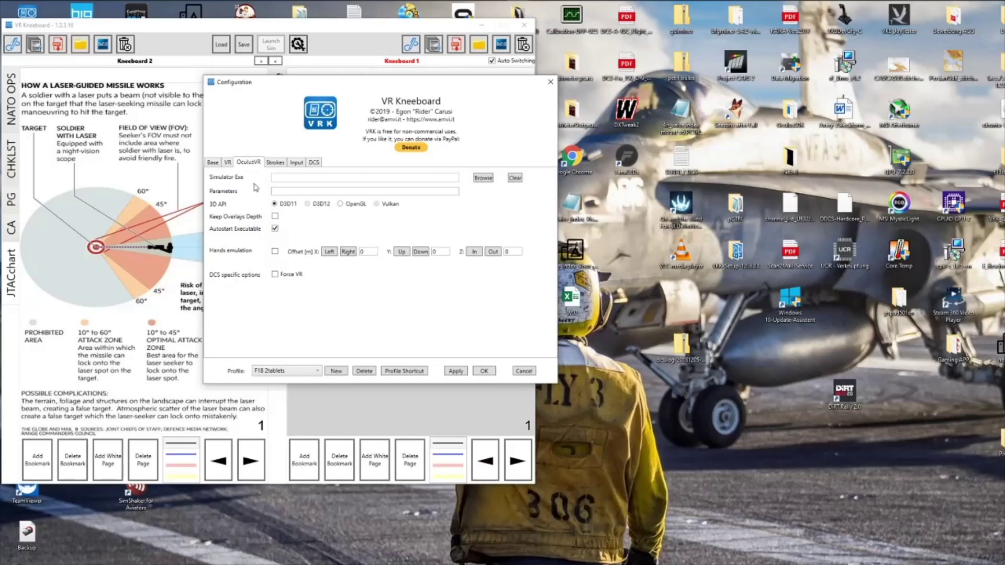
{"action": "left_click", "coordinate": [275, 162]}
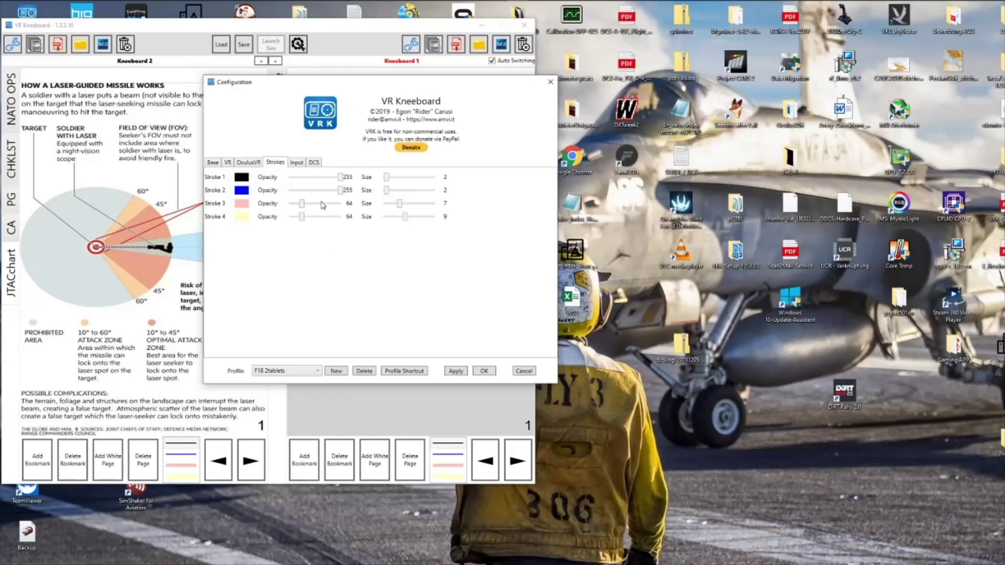
{"action": "left_click", "coordinate": [297, 163]}
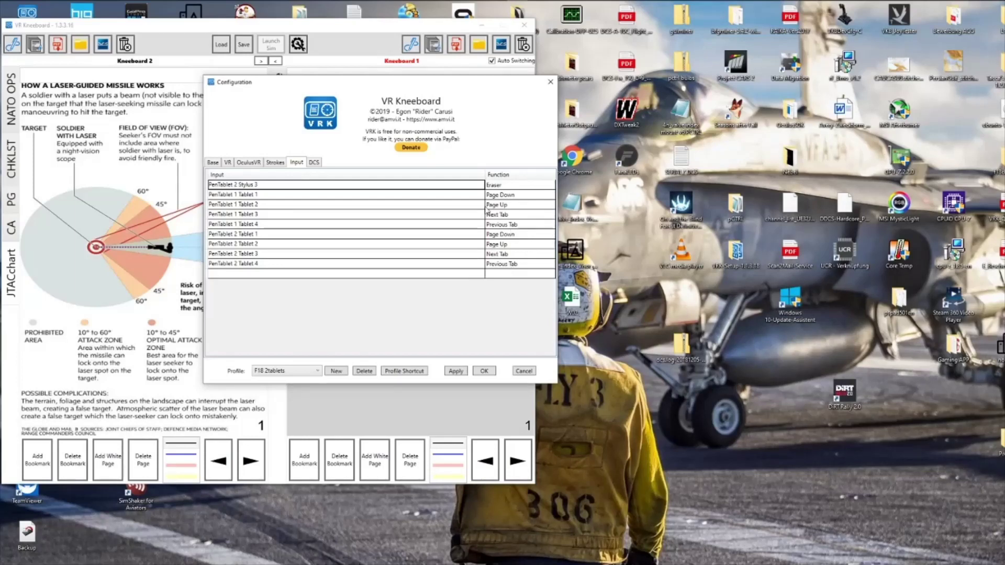
{"action": "left_click", "coordinate": [314, 163]}
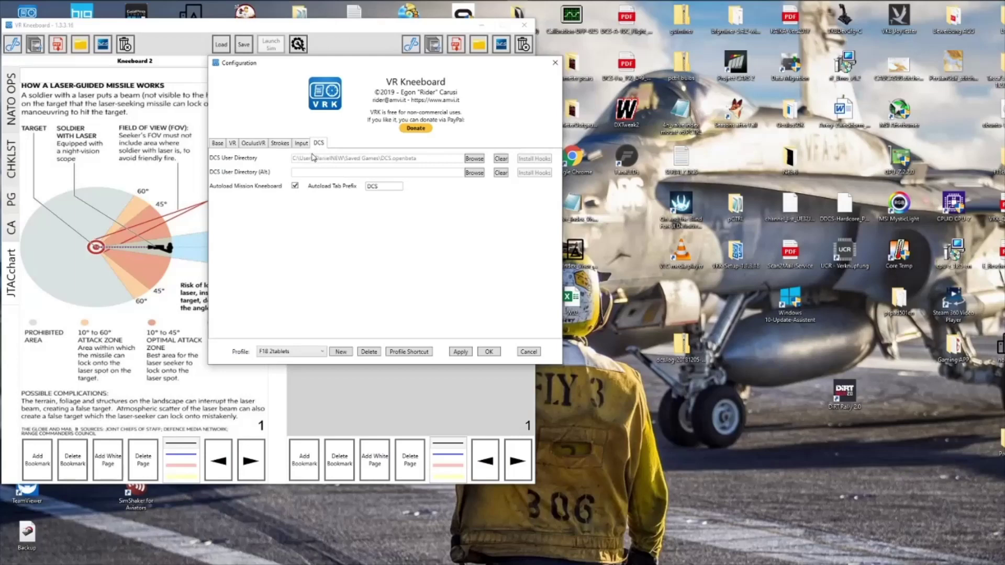
{"action": "left_click_drag", "start_coordinate": [391, 64], "coordinate": [773, 105]}
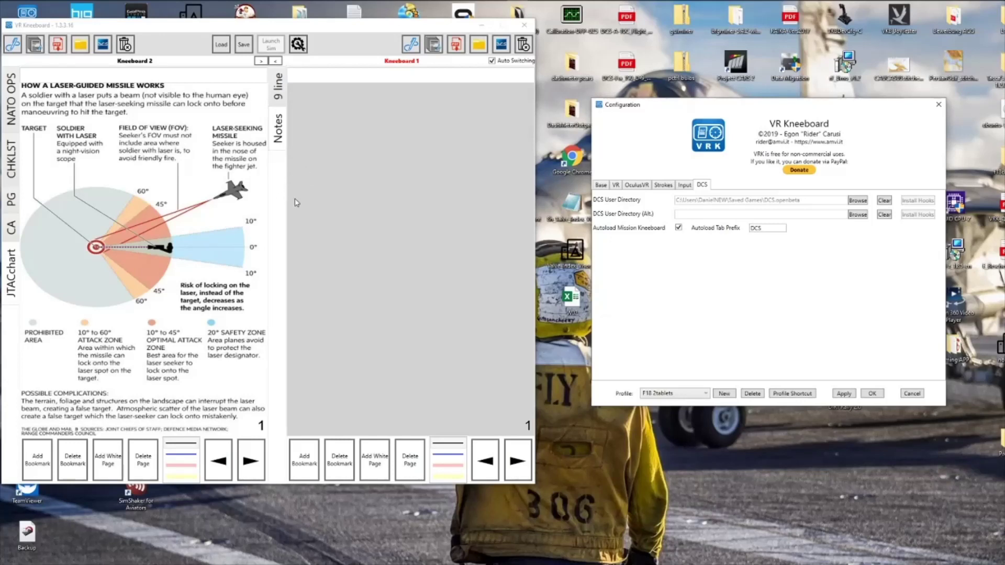
- Move the configuration window over the kneeboards and look through the available profiles, keeping F18 2tablets selected
{"action": "left_click_drag", "start_coordinate": [727, 106], "coordinate": [444, 57]}
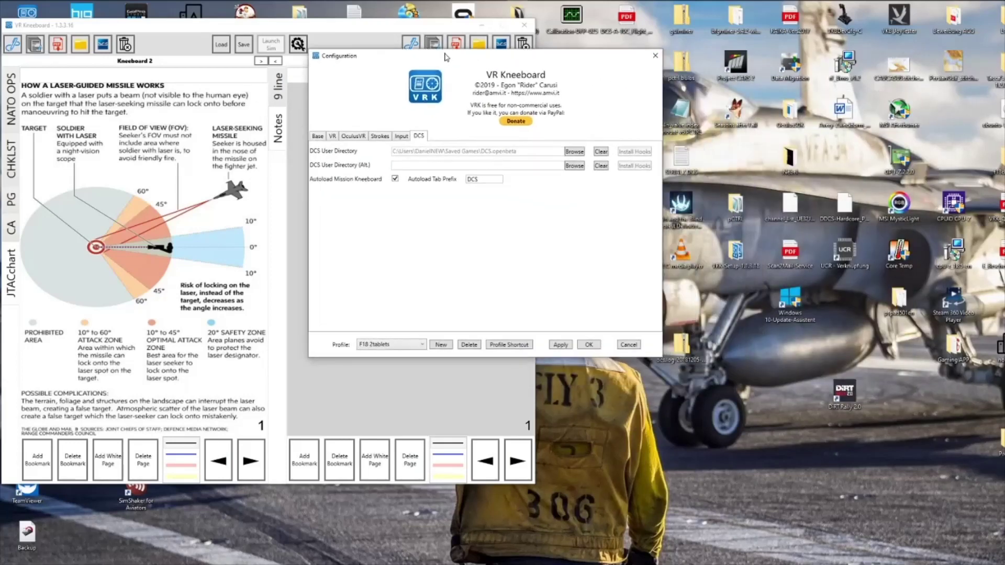
{"action": "left_click", "coordinate": [421, 344]}
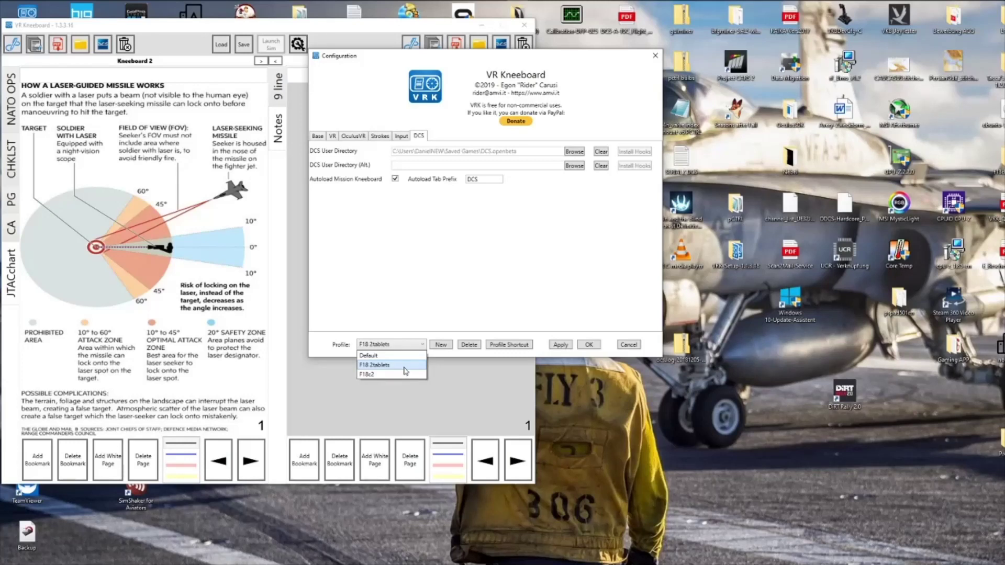
{"action": "left_click", "coordinate": [433, 277]}
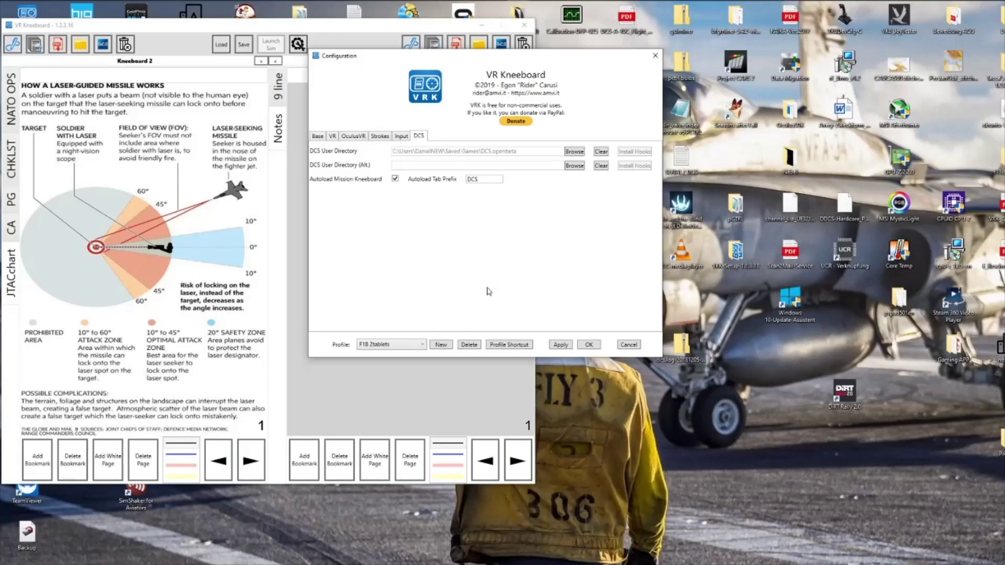
- Review the Base, VR, OculusVR, Strokes, Input and DCS settings of the F18 2tablets profile
{"action": "left_click", "coordinate": [319, 137]}
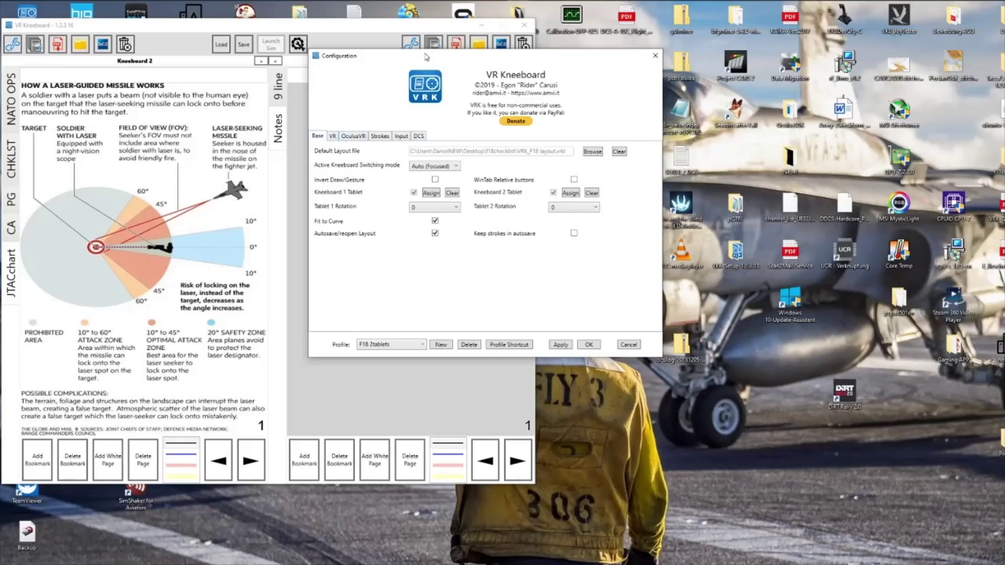
{"action": "left_click_drag", "start_coordinate": [426, 55], "coordinate": [322, 48]}
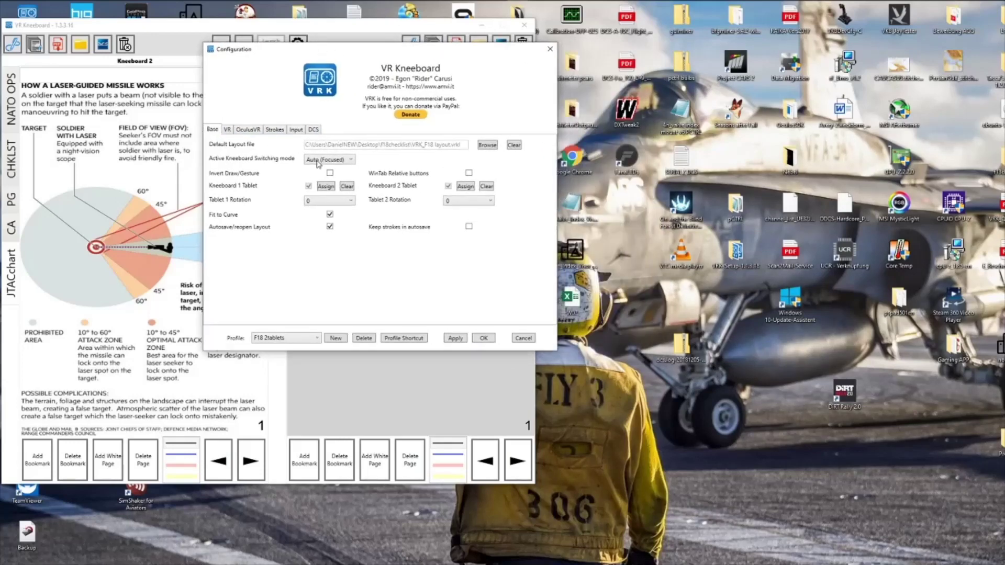
{"action": "left_click", "coordinate": [232, 130]}
{"action": "left_click", "coordinate": [249, 131]}
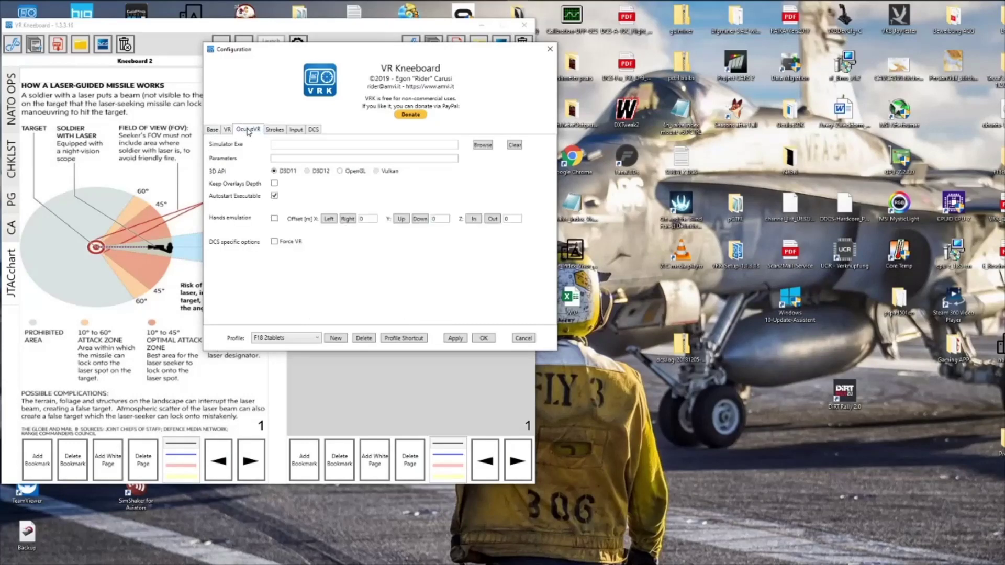
{"action": "left_click", "coordinate": [273, 131]}
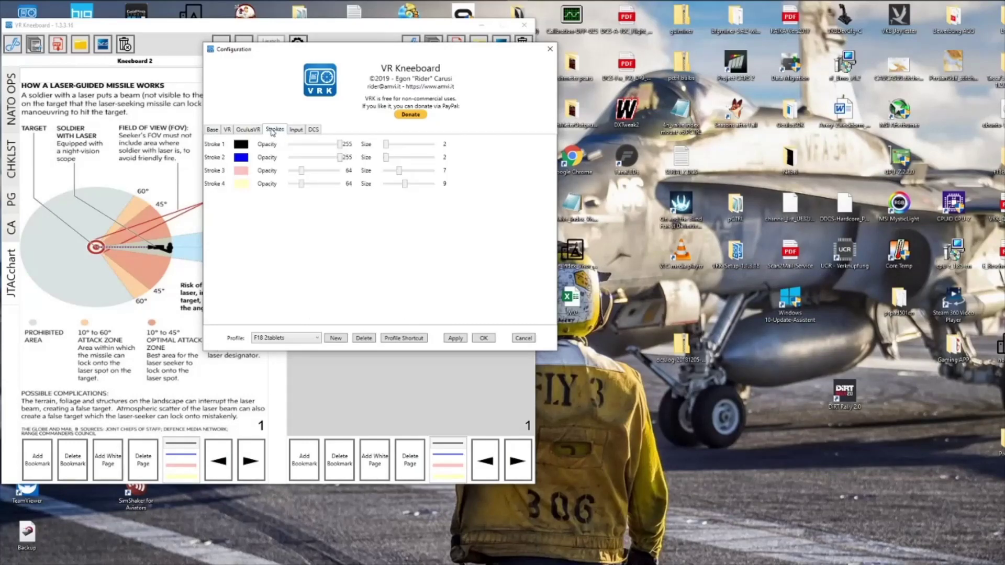
{"action": "left_click", "coordinate": [299, 131]}
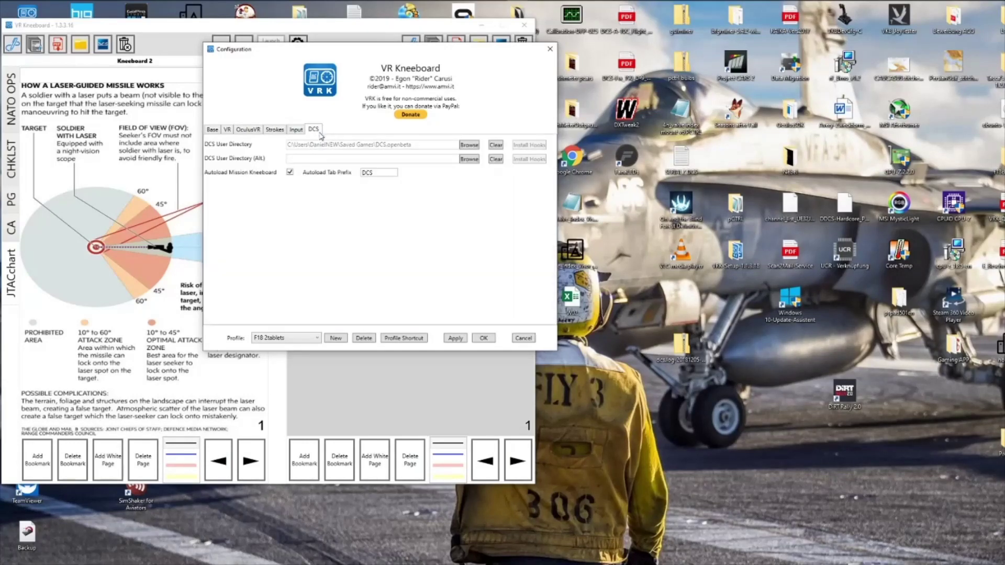
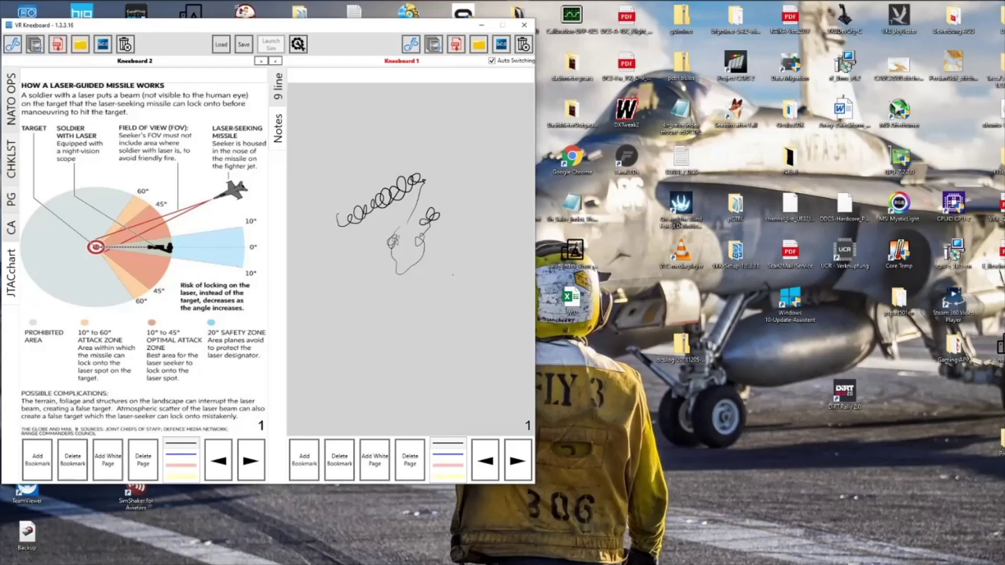
- Test pen drawing on Kneeboard 1 and open the Input mappings in the configuration
{"action": "left_click", "coordinate": [374, 200]}
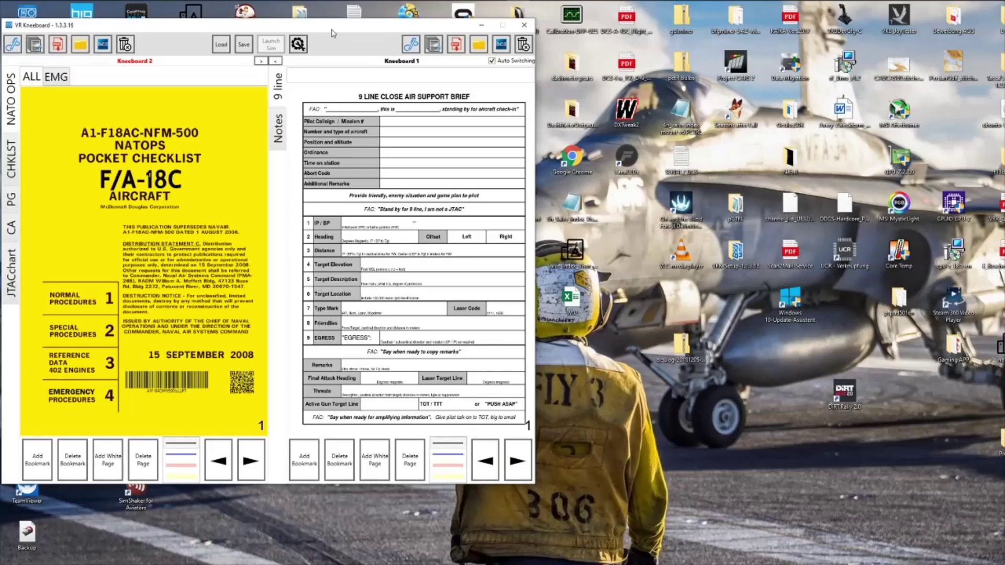
{"action": "left_click", "coordinate": [298, 44]}
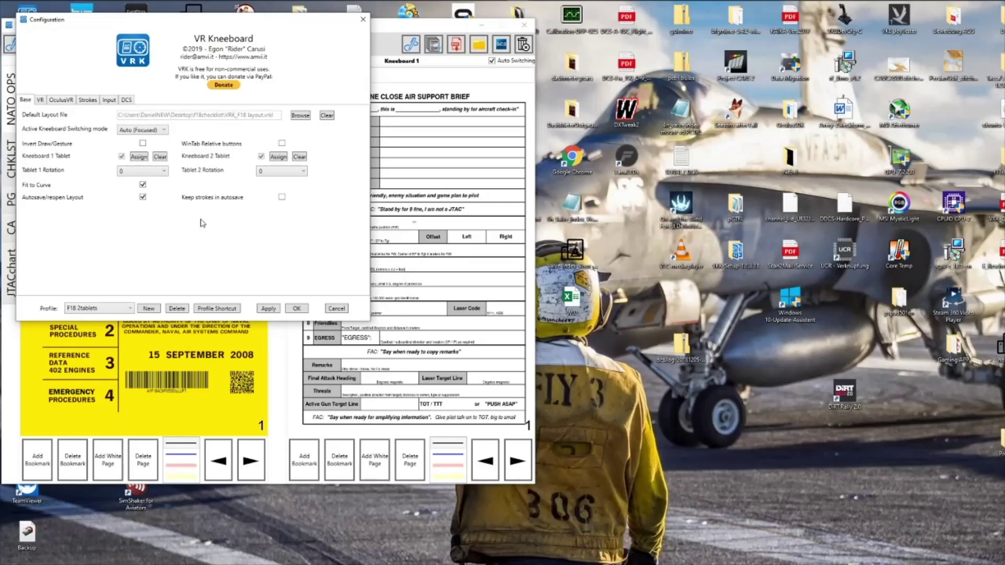
{"action": "left_click", "coordinate": [108, 100]}
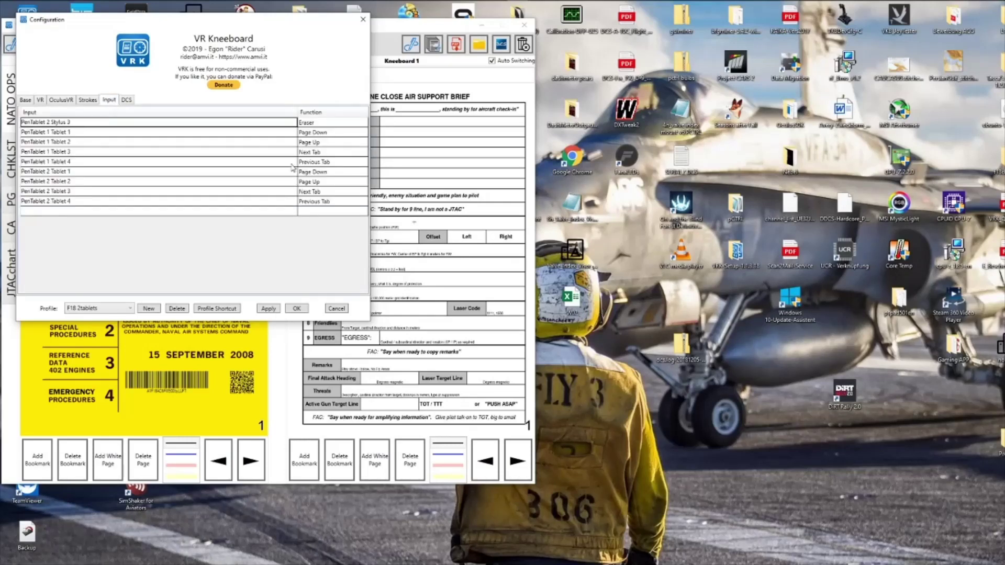
- Try to reassign the first Page Down function from PenTablet 1 to PenTablet 2 Tablet 1 and apply it
{"action": "left_click", "coordinate": [60, 135]}
{"action": "double_click", "coordinate": [60, 135]}
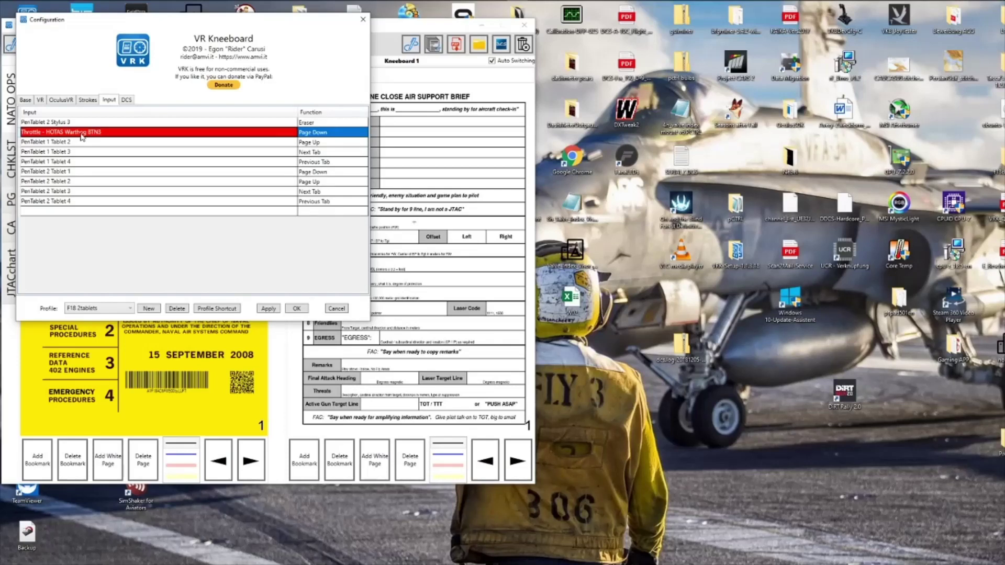
{"action": "key", "text": "Page_Down"}
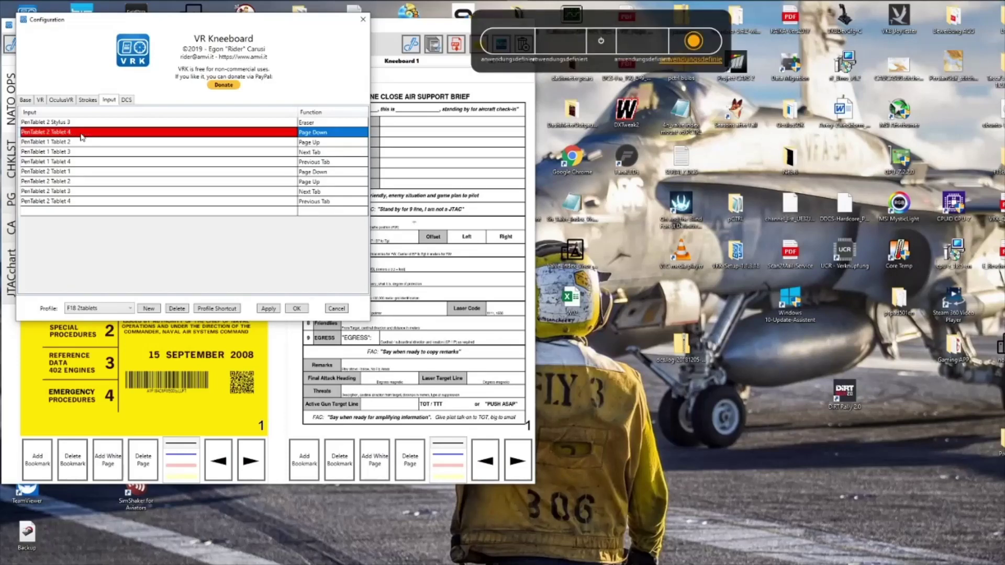
{"action": "key", "text": "Page_Down"}
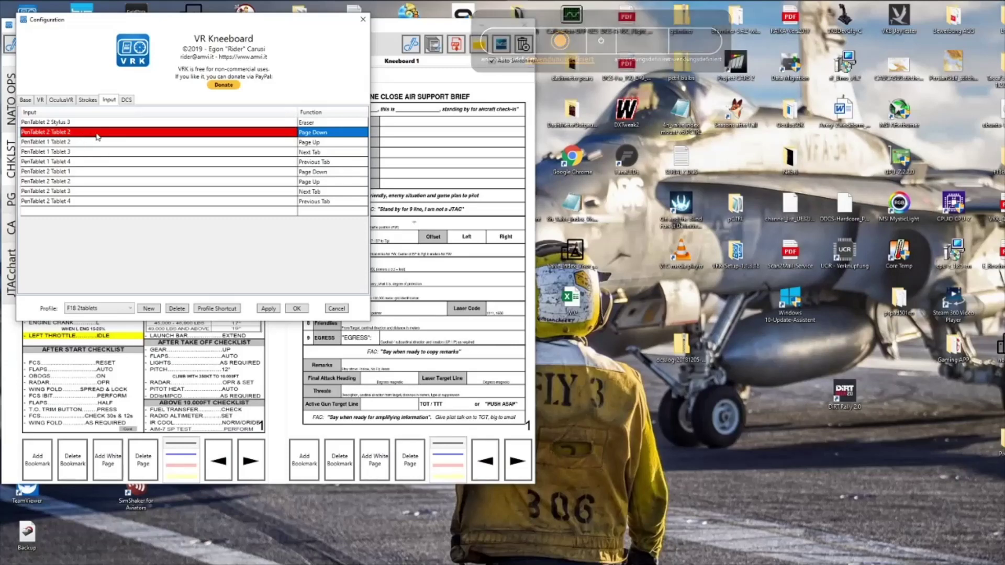
{"action": "key", "text": "Page_Down"}
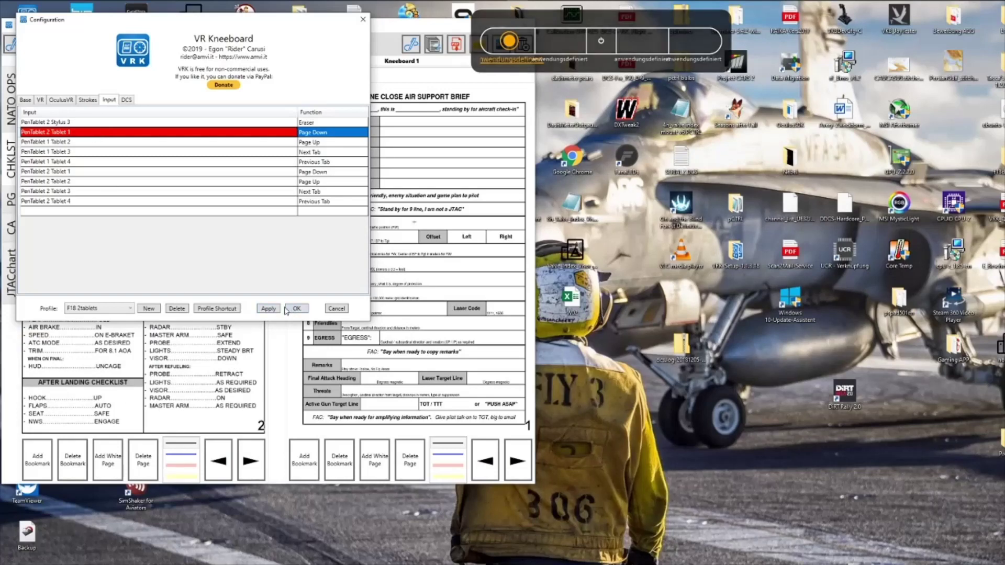
{"action": "left_click", "coordinate": [268, 309]}
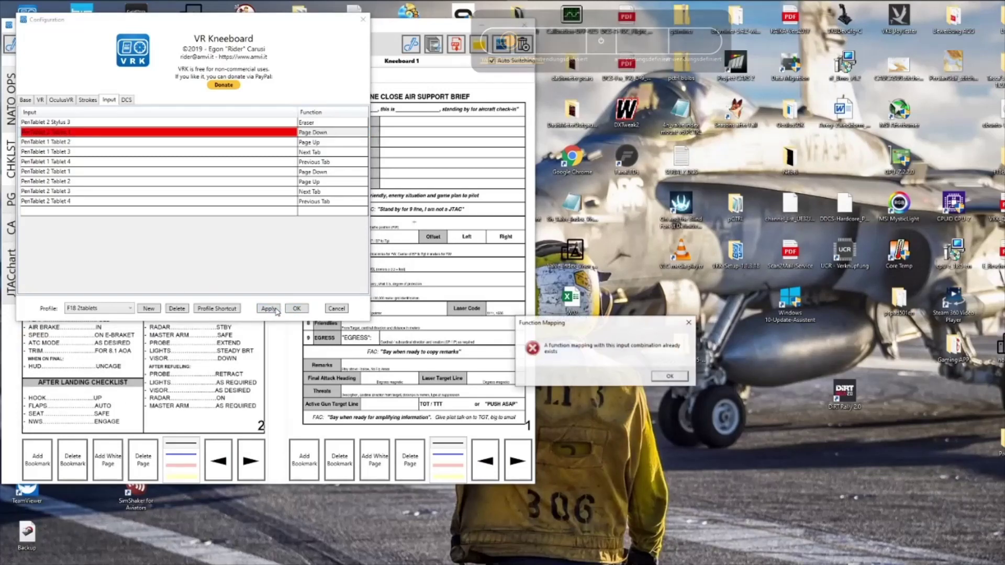
{"action": "left_click", "coordinate": [668, 379]}
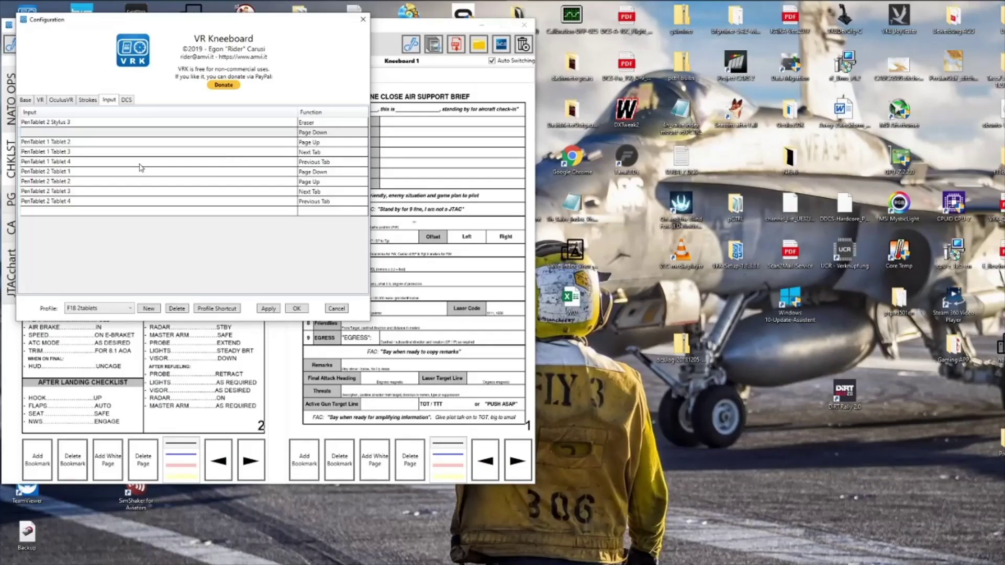
- Assign PenTablet 1 Tablet 1 to the empty Page Down mapping, apply it and close the configuration
{"action": "key", "text": "Page_Down"}
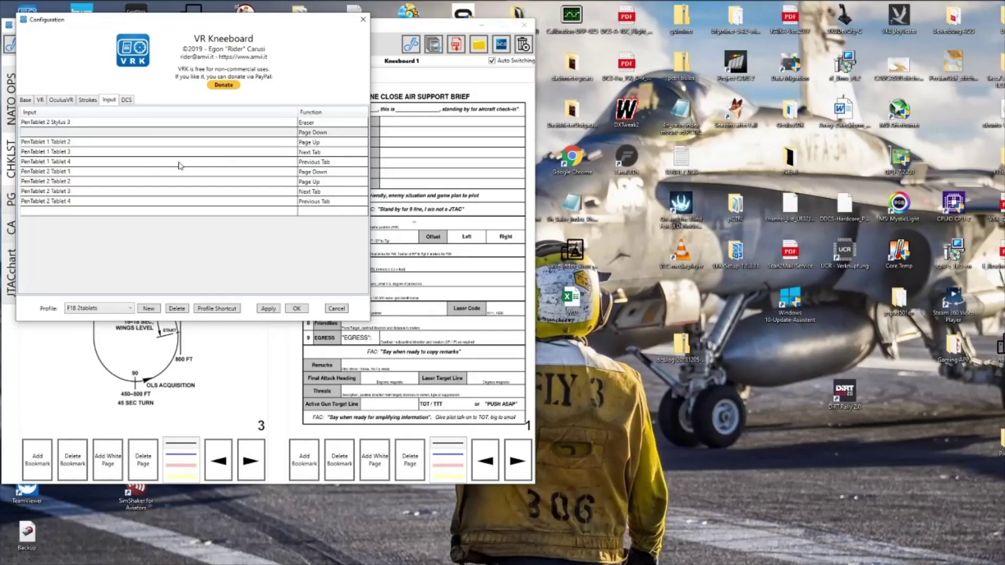
{"action": "left_click", "coordinate": [154, 135]}
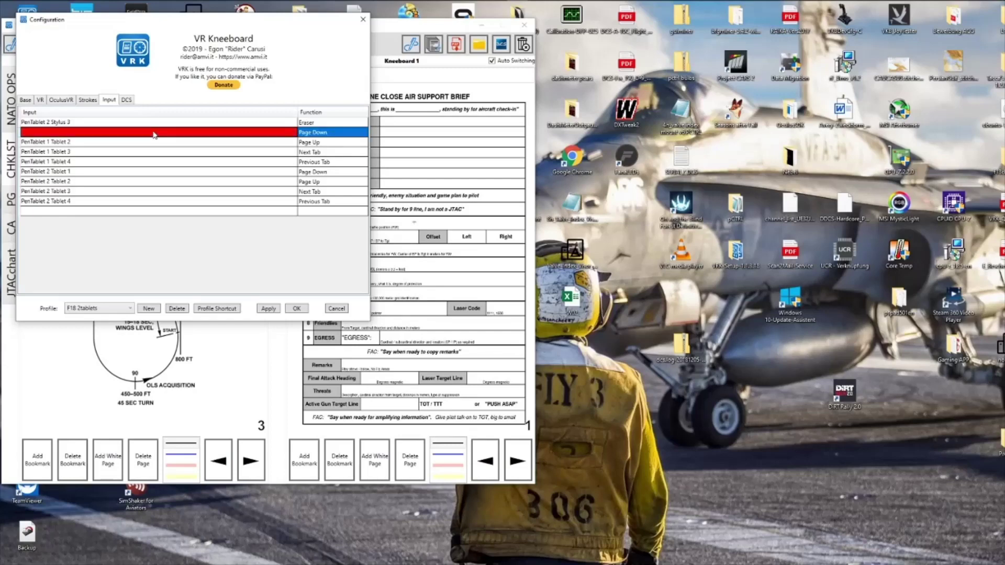
{"action": "key", "text": "Page_Down"}
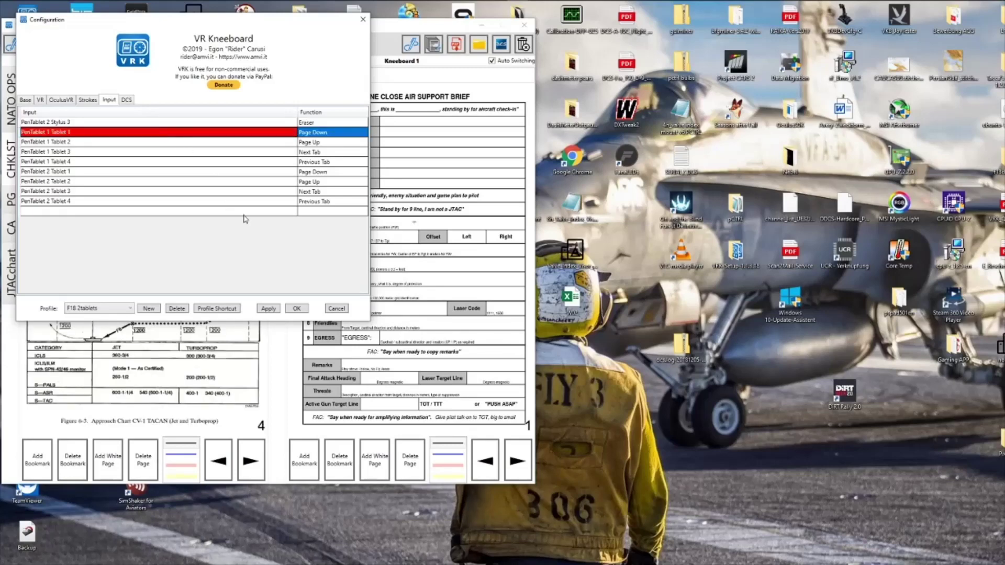
{"action": "left_click", "coordinate": [269, 308]}
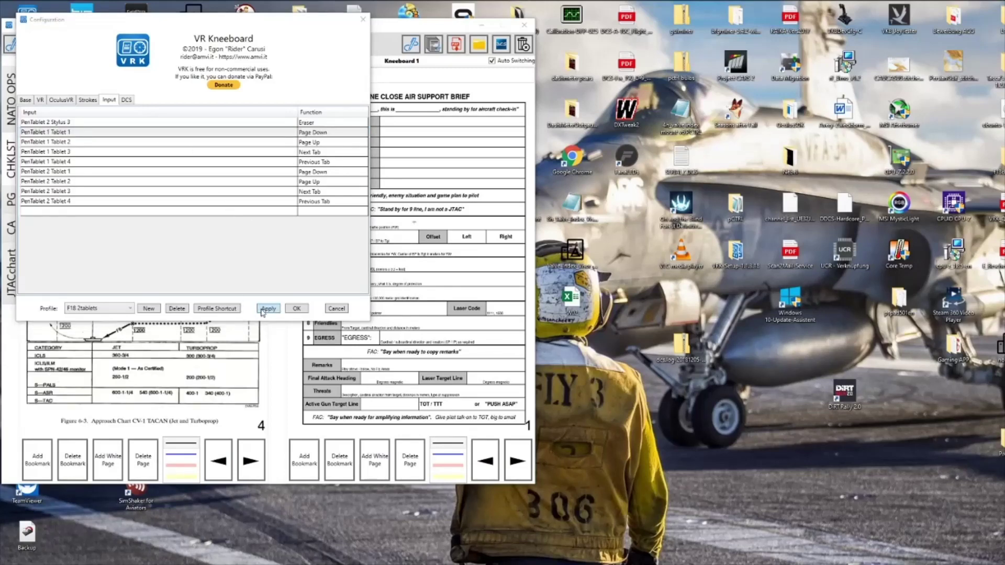
{"action": "left_click", "coordinate": [294, 310]}
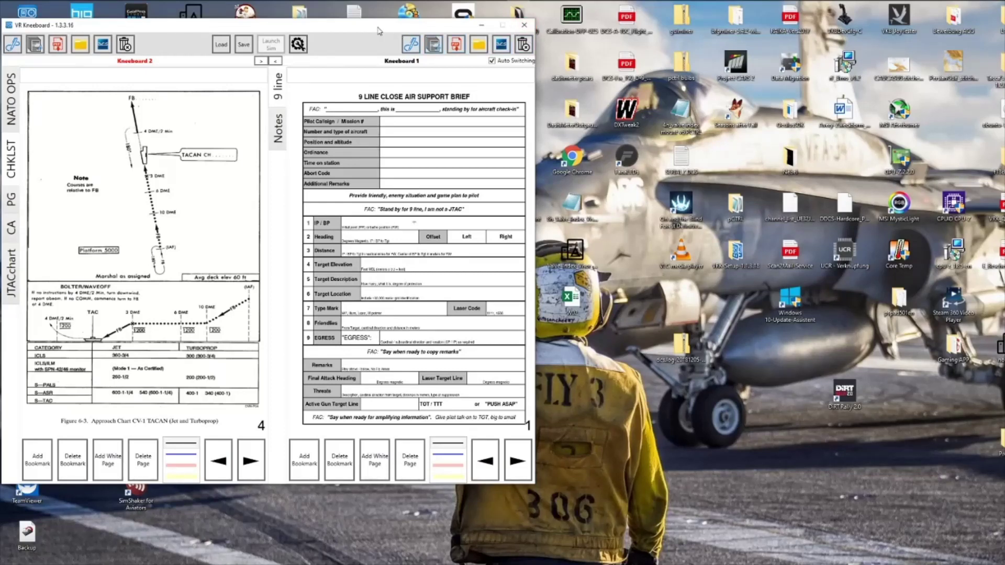
{"action": "mouse_move", "coordinate": [367, 27]}
{"action": "left_mouse_down"}
{"action": "mouse_move", "coordinate": [380, 29]}
{"action": "mouse_move", "coordinate": [367, 30]}
{"action": "left_mouse_up"}
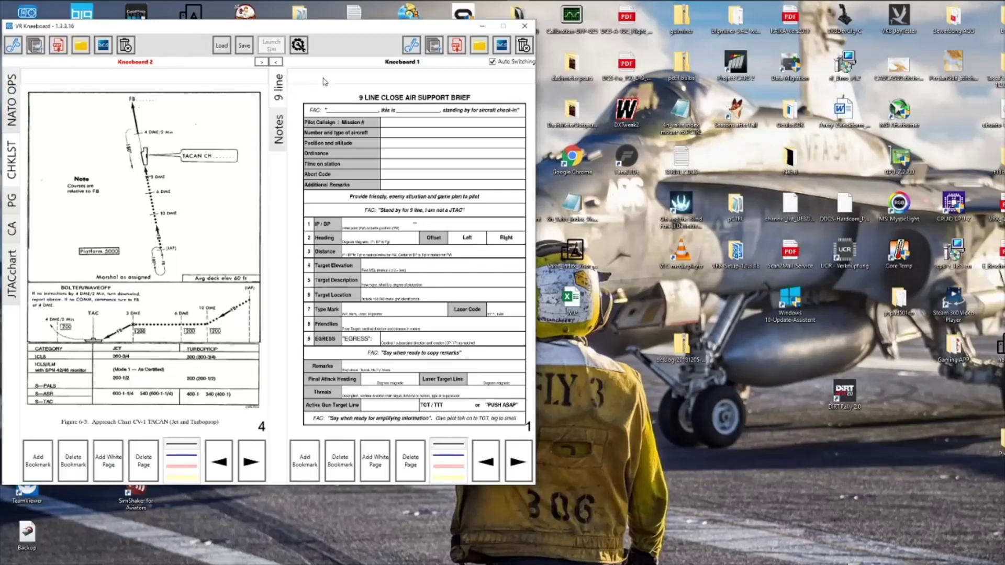
{"action": "mouse_move", "coordinate": [332, 6]}
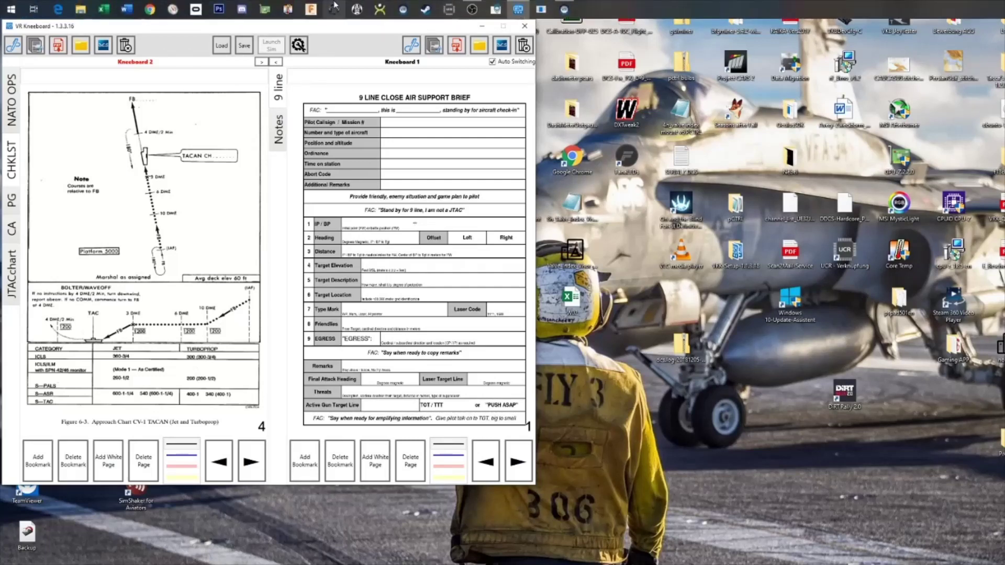